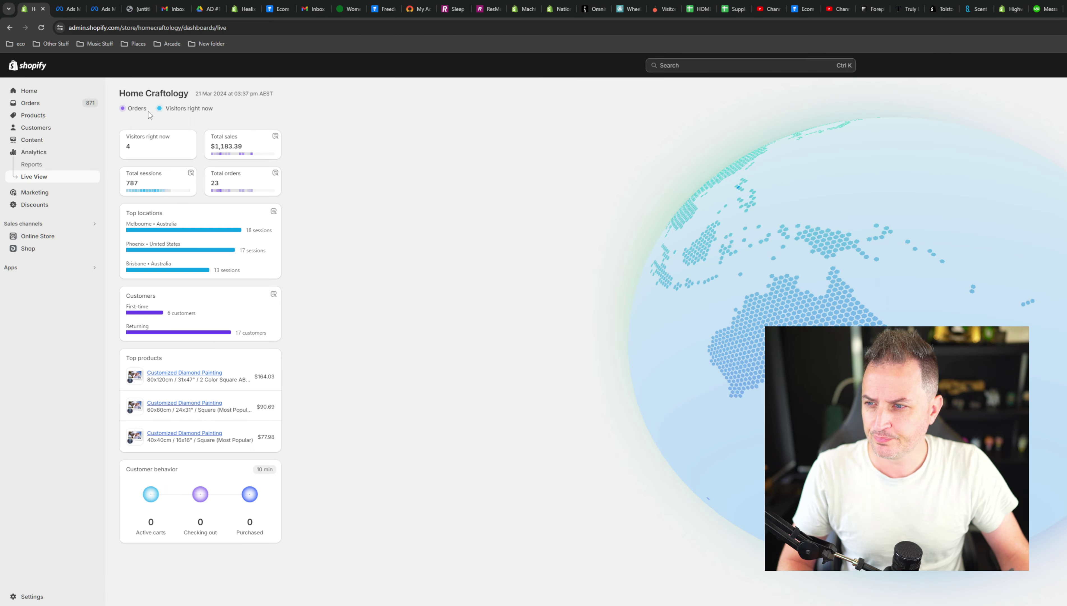
# In the Shopify admin, go to Settings > Notifications > Customer notifications.
pyautogui.click(32, 9)
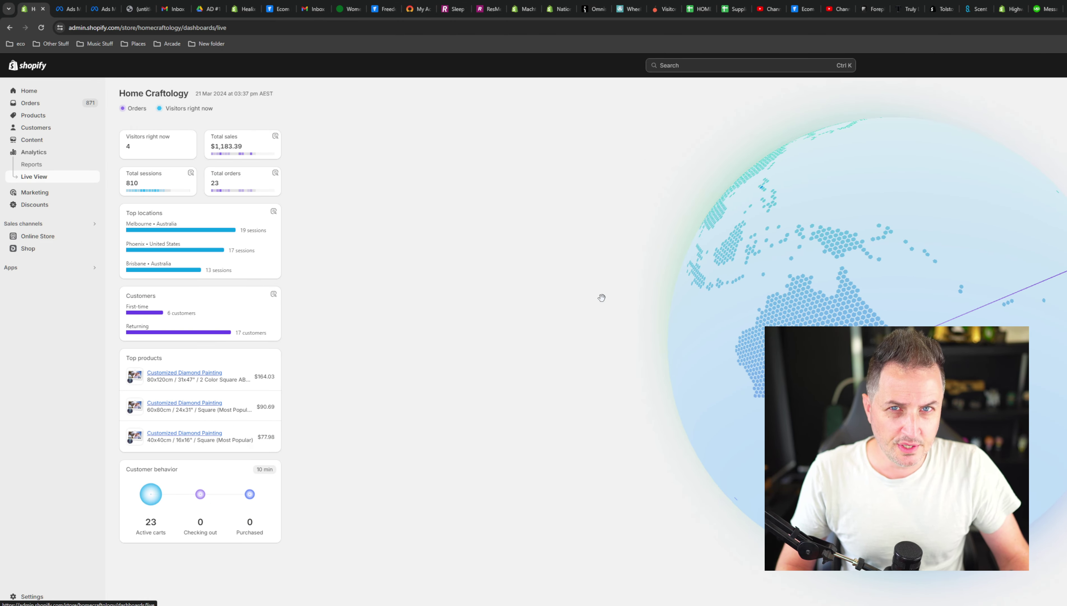
pyautogui.click(31, 596)
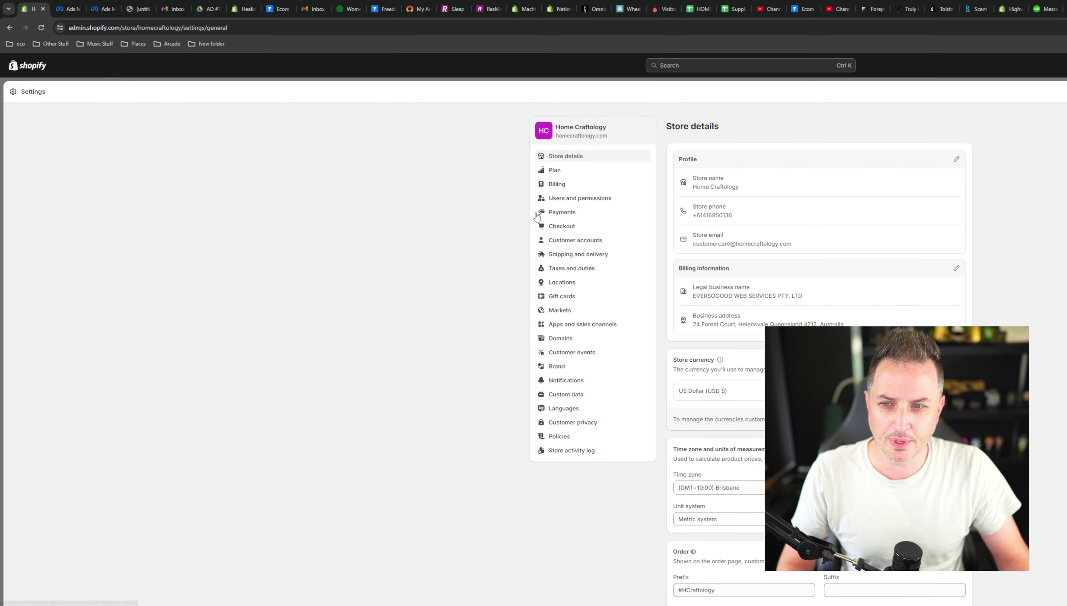
pyautogui.click(572, 382)
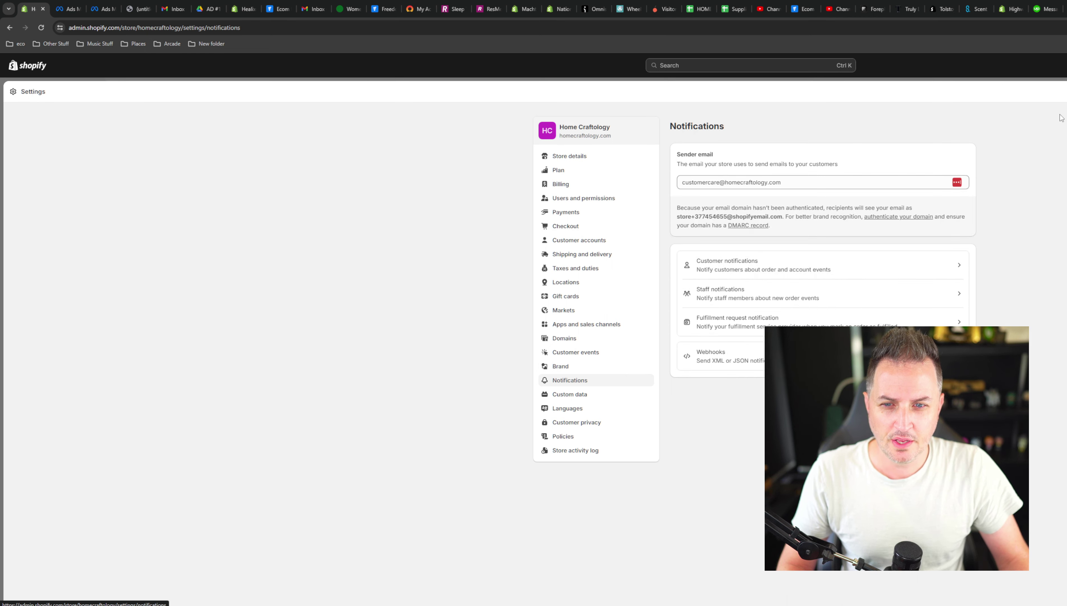
pyautogui.click(783, 268)
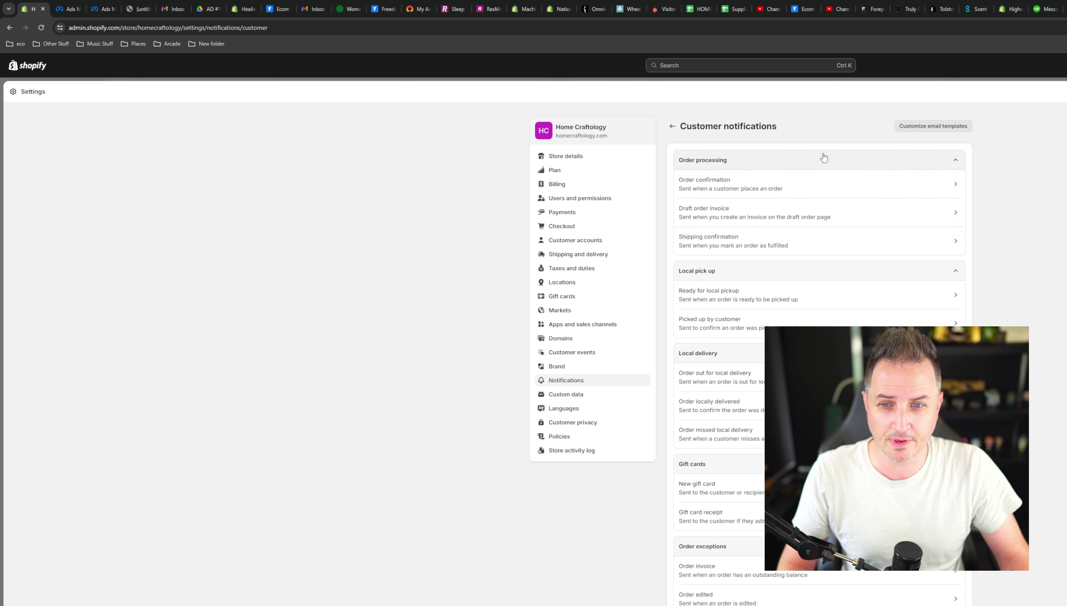
# Preview the Order confirmation email and review its Home Craftology heading, opening paragraphs and store link.
pyautogui.click(848, 188)
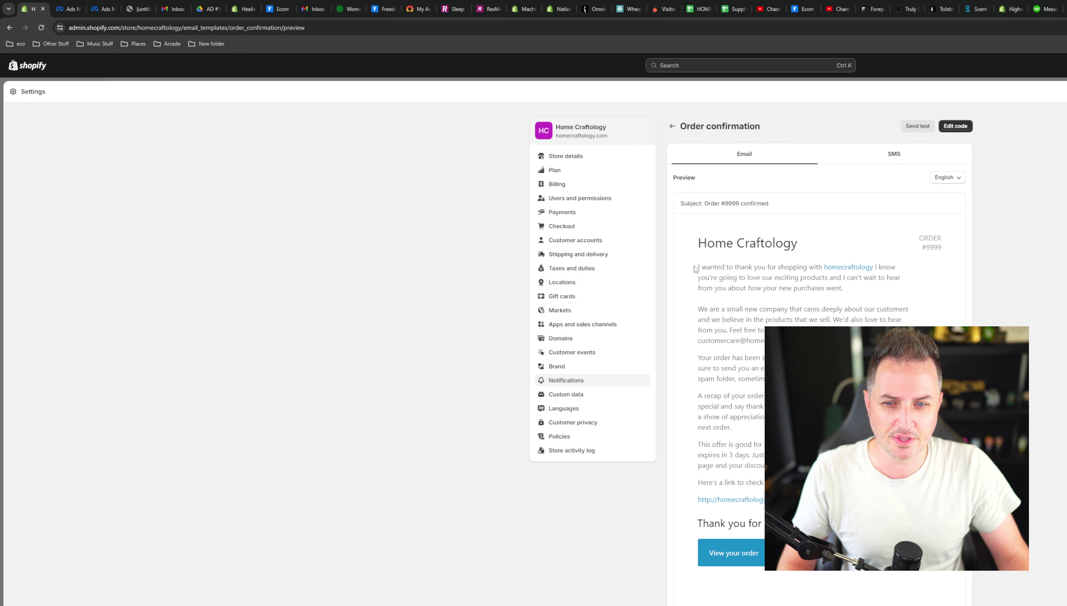
pyautogui.moveTo(694, 247); pyautogui.dragTo(796, 245)
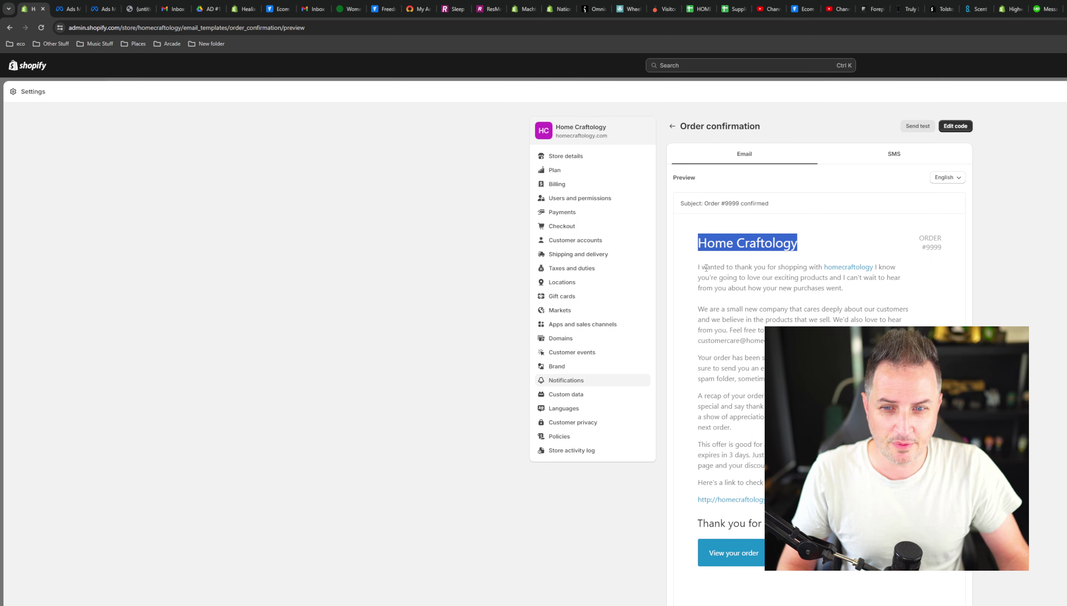
pyautogui.moveTo(701, 266); pyautogui.dragTo(804, 340)
pyautogui.scroll(-1, 804, 340)
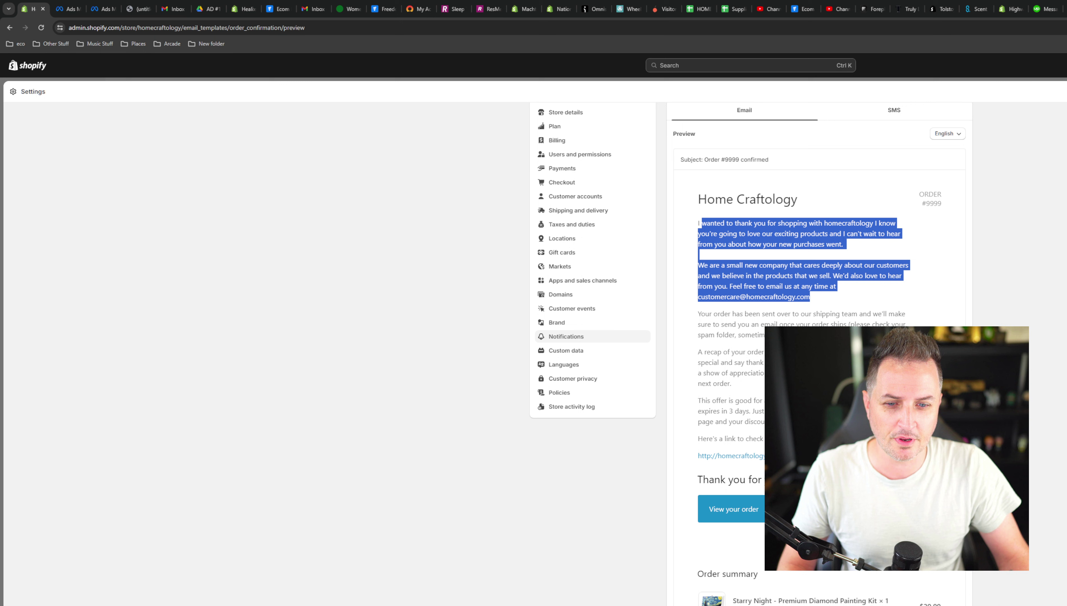
pyautogui.click(804, 341)
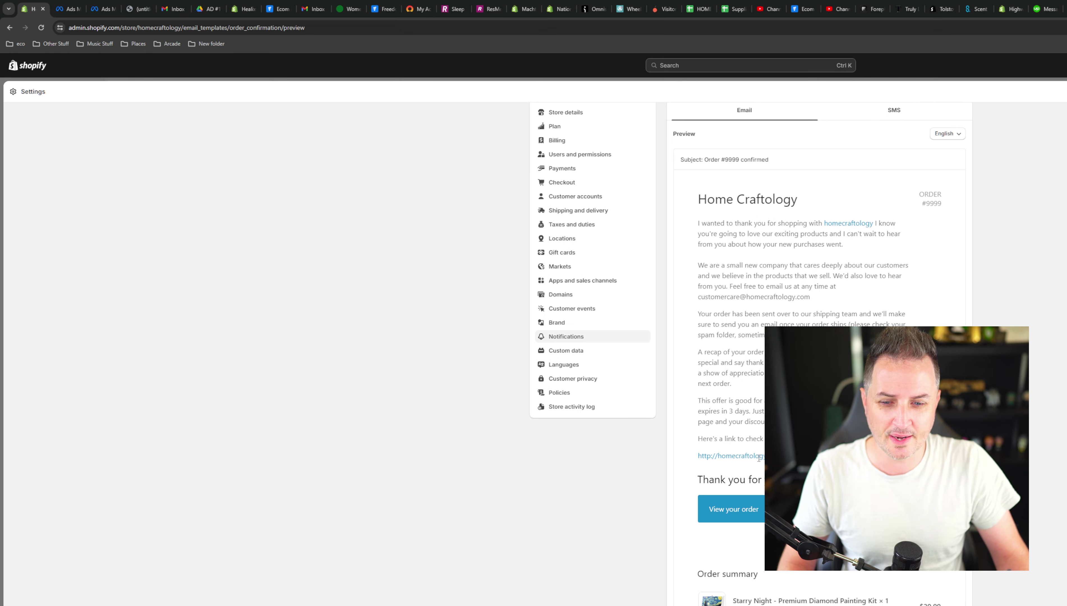
pyautogui.moveTo(826, 455); pyautogui.dragTo(715, 454)
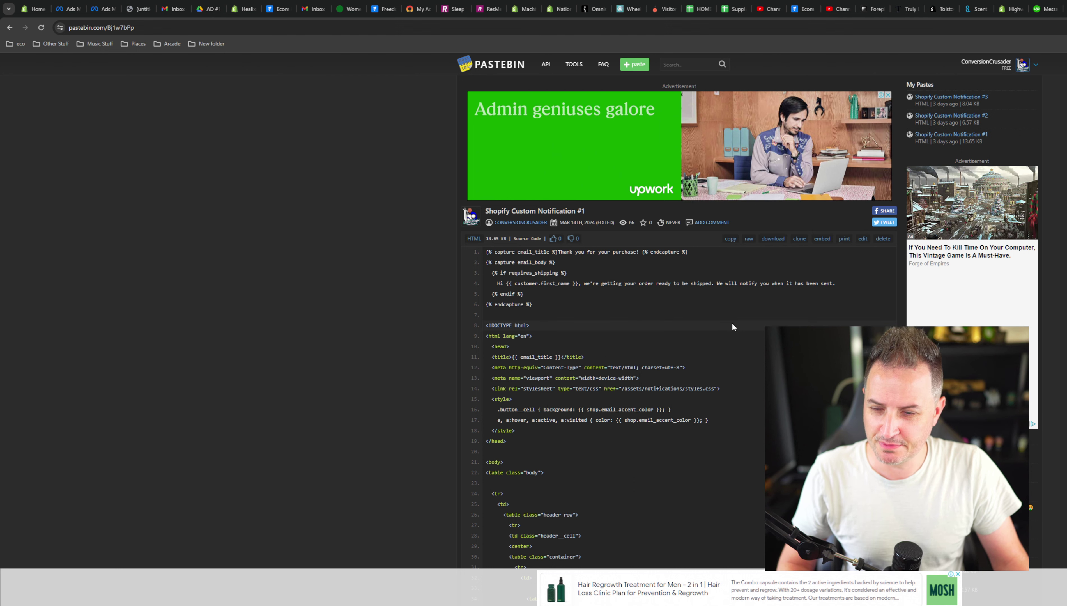
# Copy the Shopify Custom Notification #1 HTML from its Pastebin page.
pyautogui.scroll(-3, 726, 326)
pyautogui.scroll(3, 725, 329)
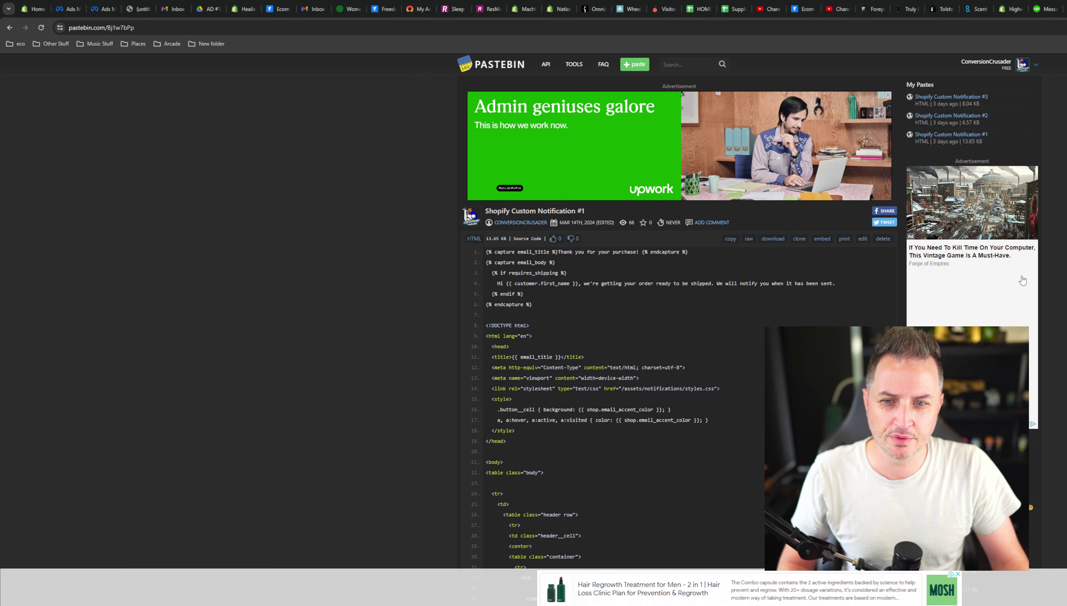
pyautogui.click(730, 239)
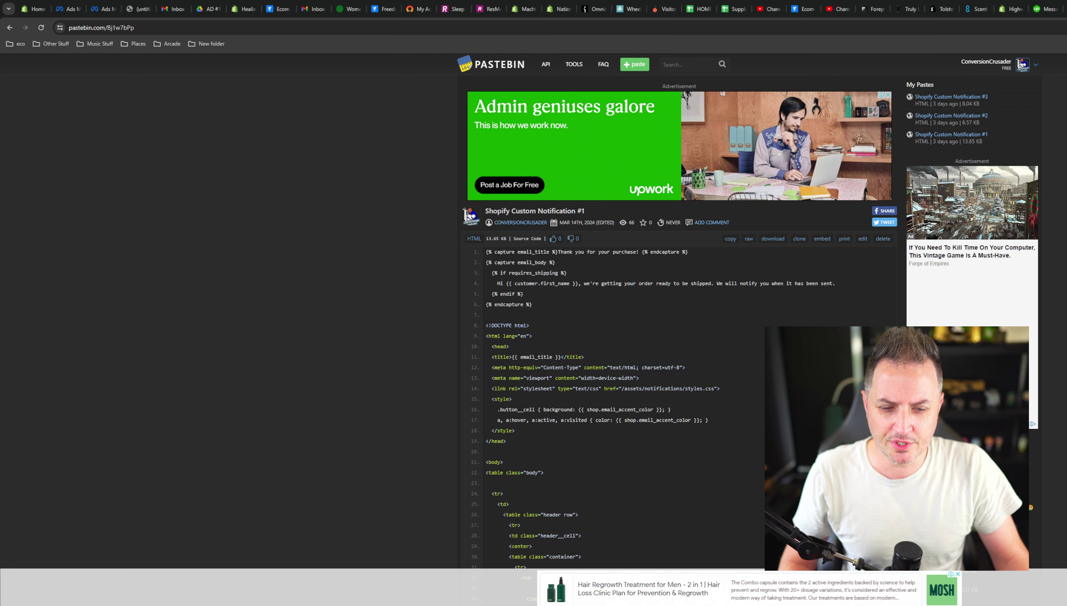
# Paste the Notification #1 HTML into a new blank Sublime Text file and look it over.
pyautogui.moveTo(947, 603)
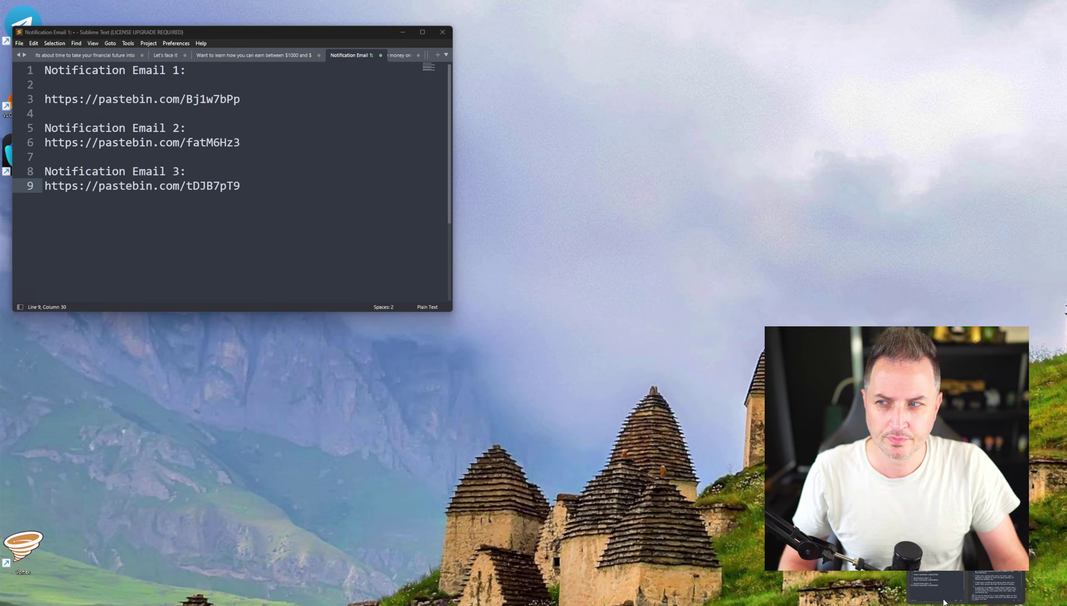
pyautogui.click(938, 591)
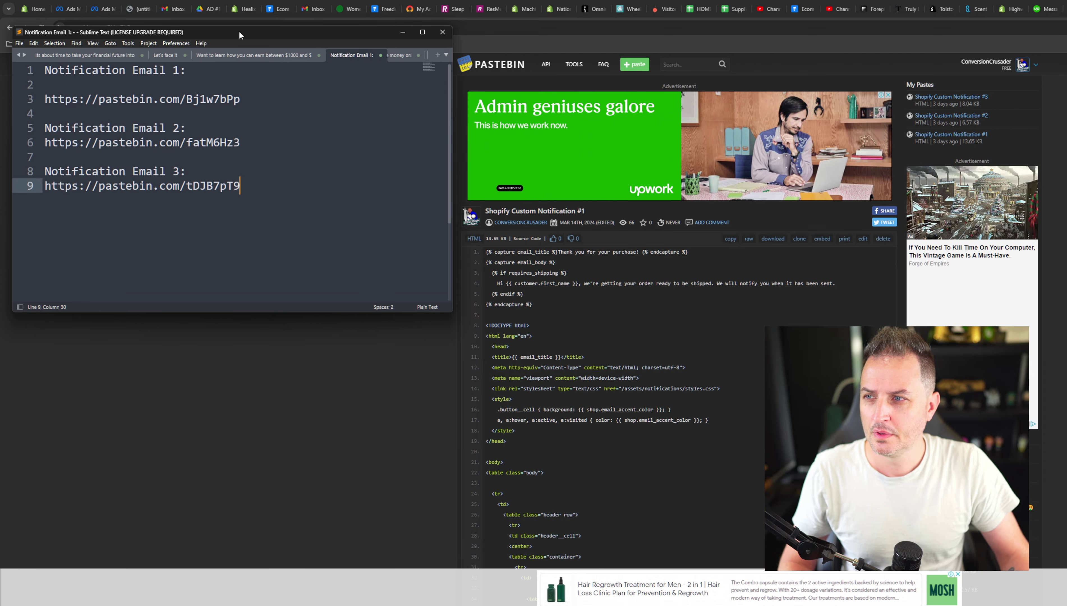
pyautogui.moveTo(239, 34); pyautogui.dragTo(1066, 140)
pyautogui.hotkey('ctrl', 'n')
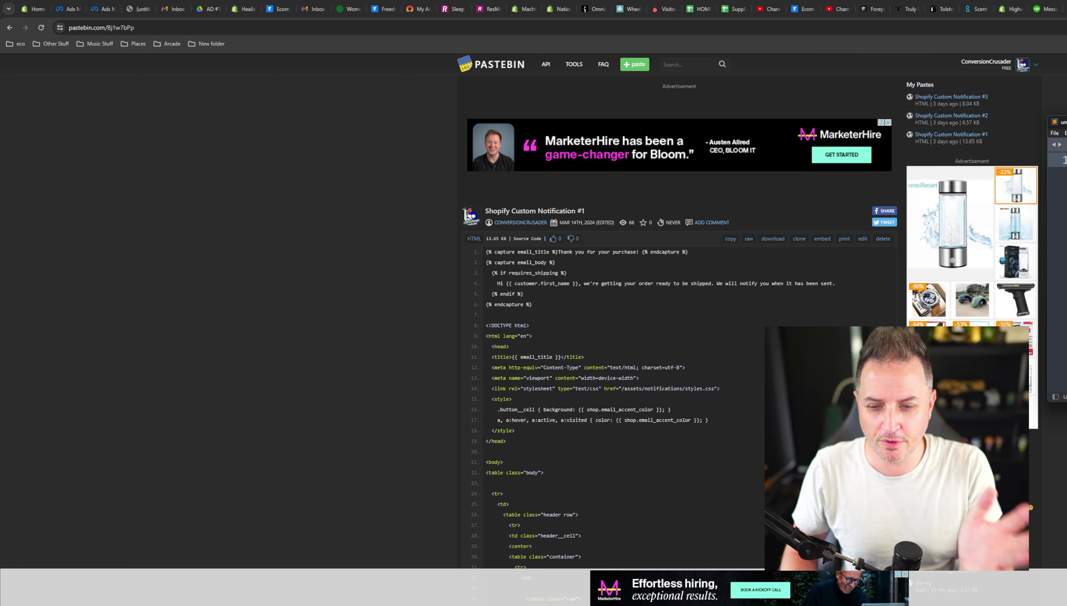
pyautogui.hotkey('ctrl', 'v')
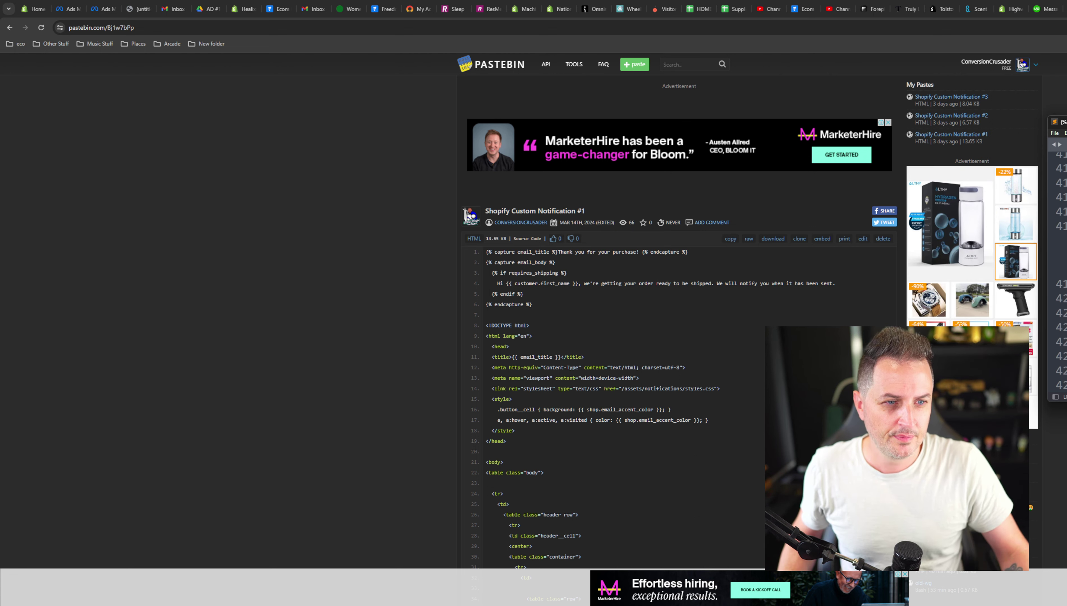
pyautogui.scroll(10, 1061, 271)
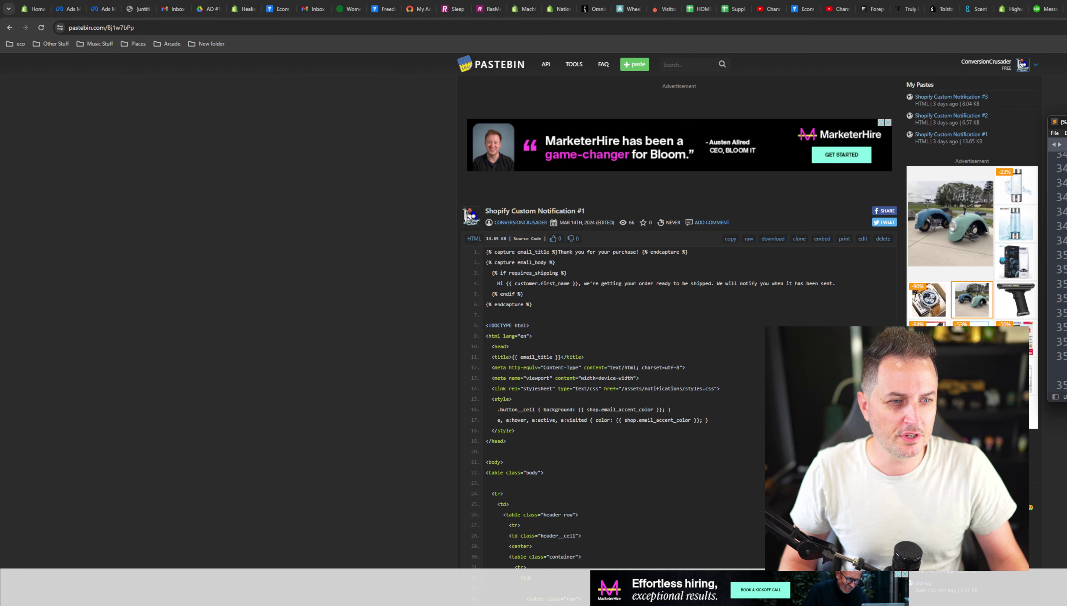
pyautogui.scroll(-5, 1061, 271)
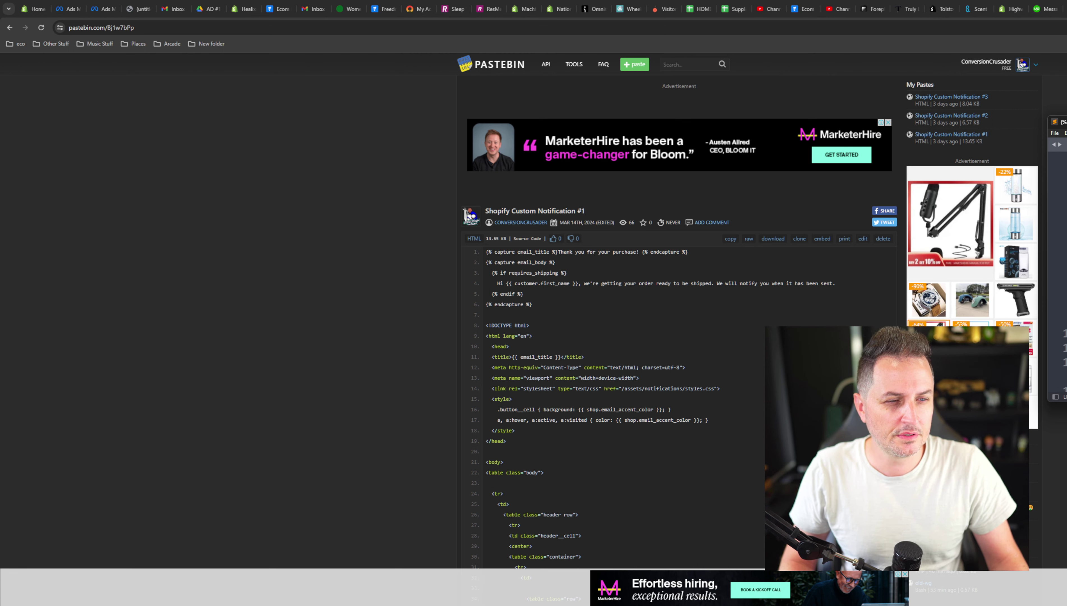
pyautogui.scroll(15, 1061, 271)
pyautogui.scroll(-20, 1061, 271)
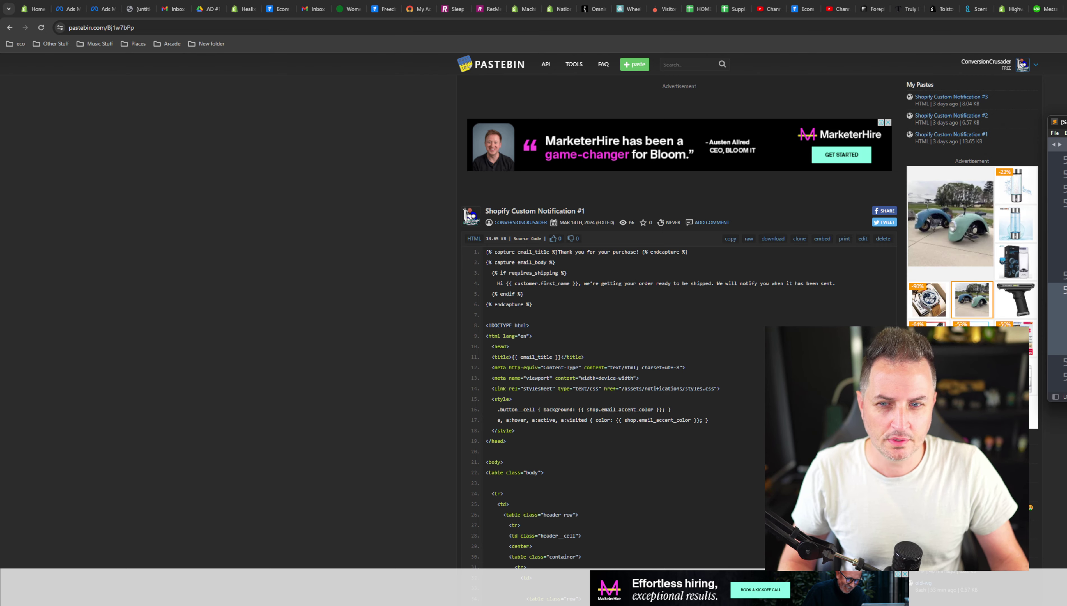
pyautogui.moveTo(1060, 122); pyautogui.dragTo(558, 127)
pyautogui.doubleClick(557, 126)
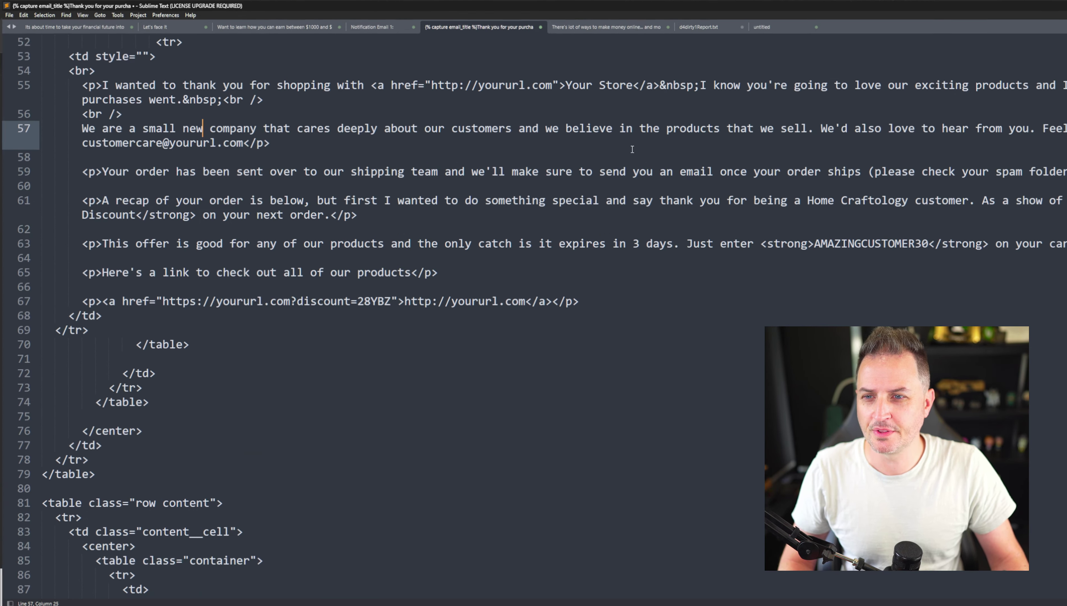
pyautogui.tripleClick(111, 87)
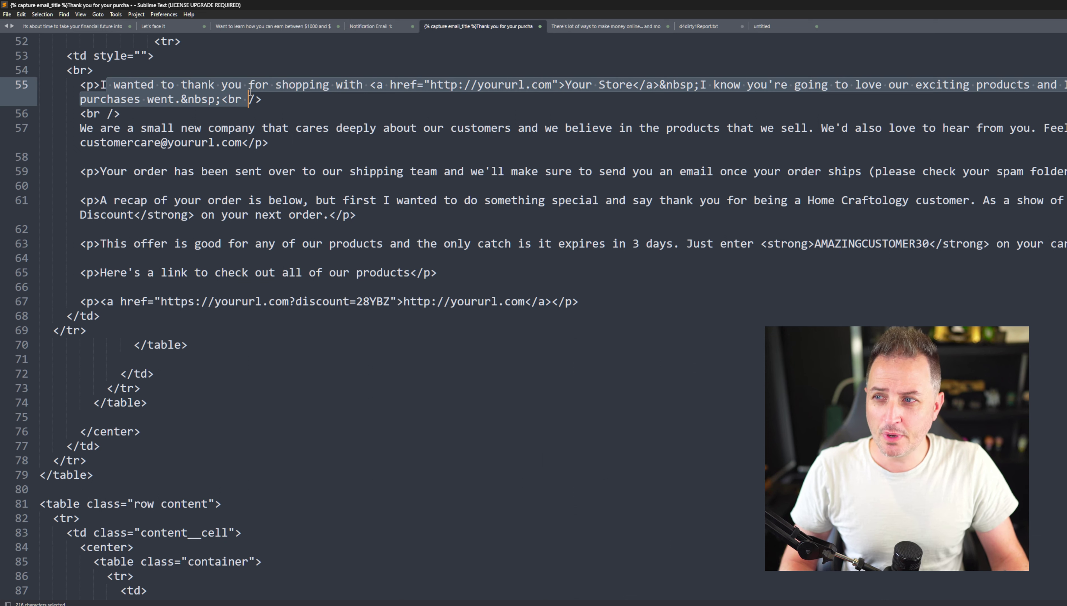
pyautogui.moveTo(108, 84); pyautogui.dragTo(451, 85)
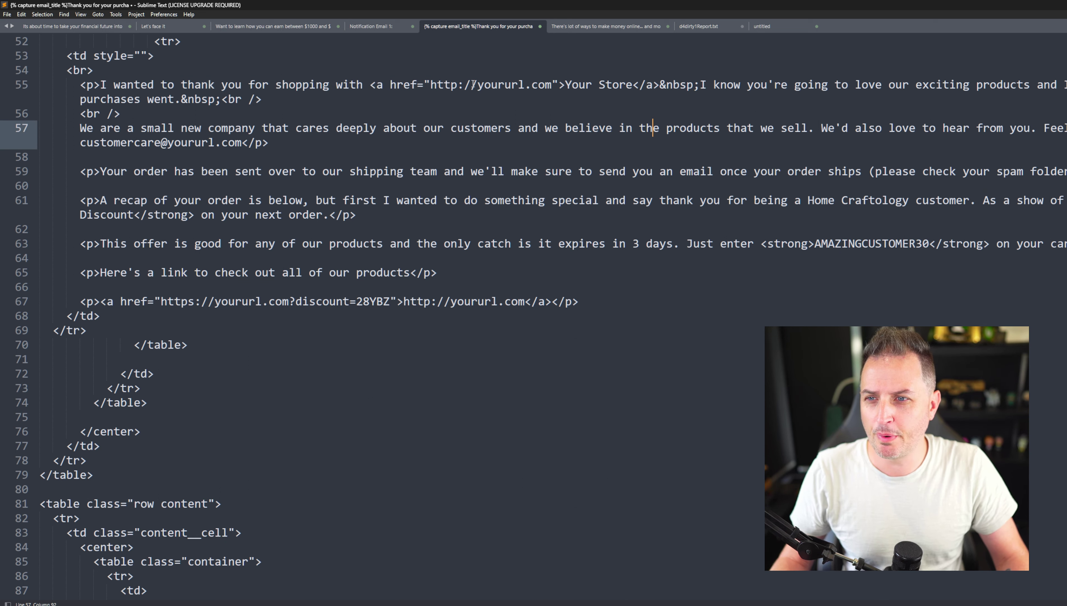
pyautogui.moveTo(471, 85); pyautogui.dragTo(633, 85)
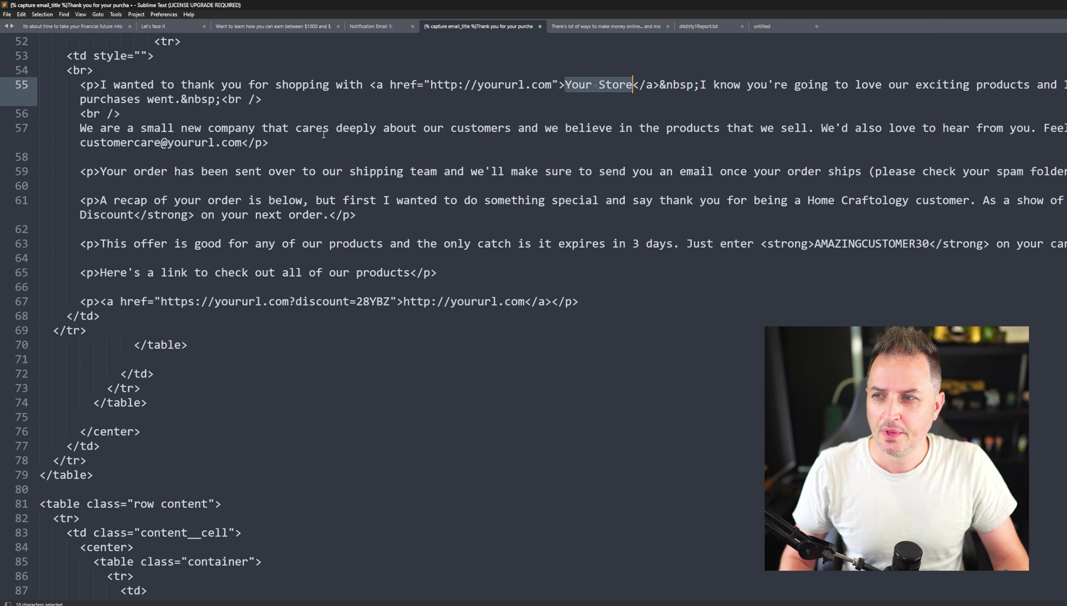
pyautogui.moveTo(79, 143); pyautogui.dragTo(242, 143)
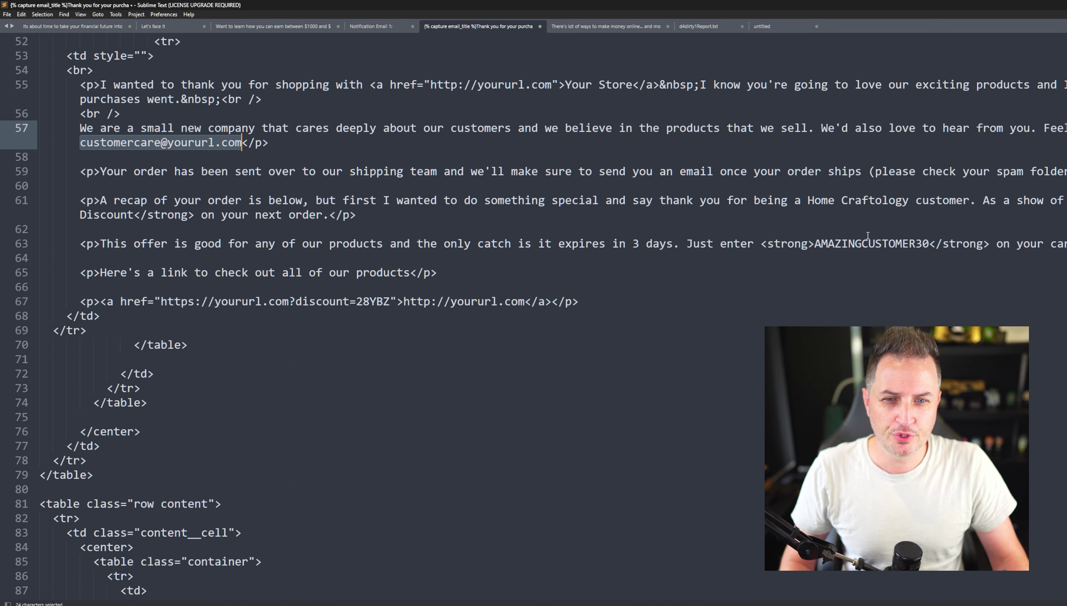
pyautogui.doubleClick(867, 243)
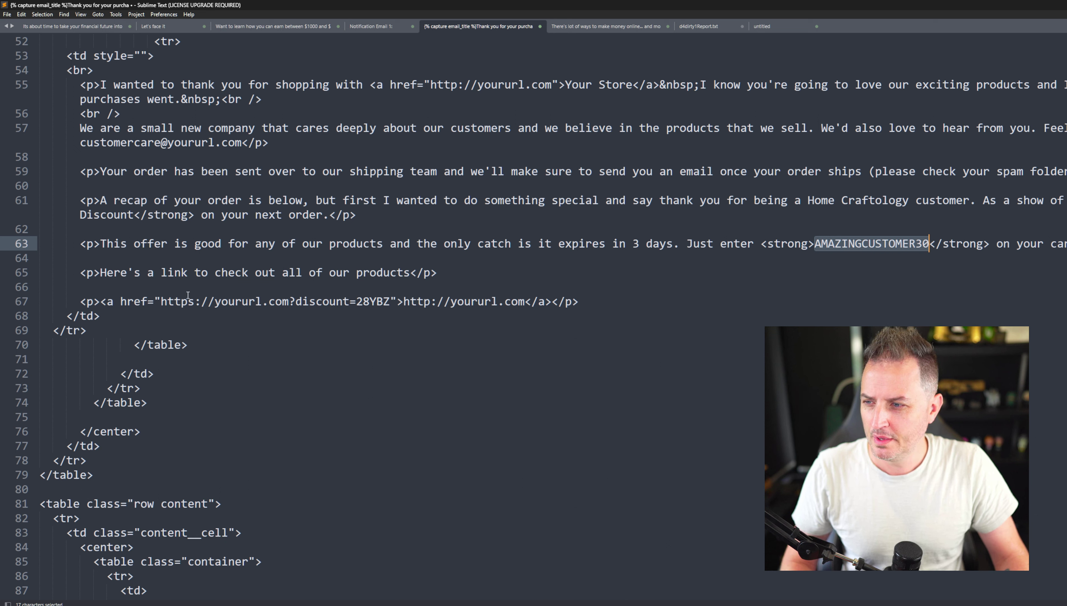
pyautogui.moveTo(154, 301); pyautogui.dragTo(360, 301)
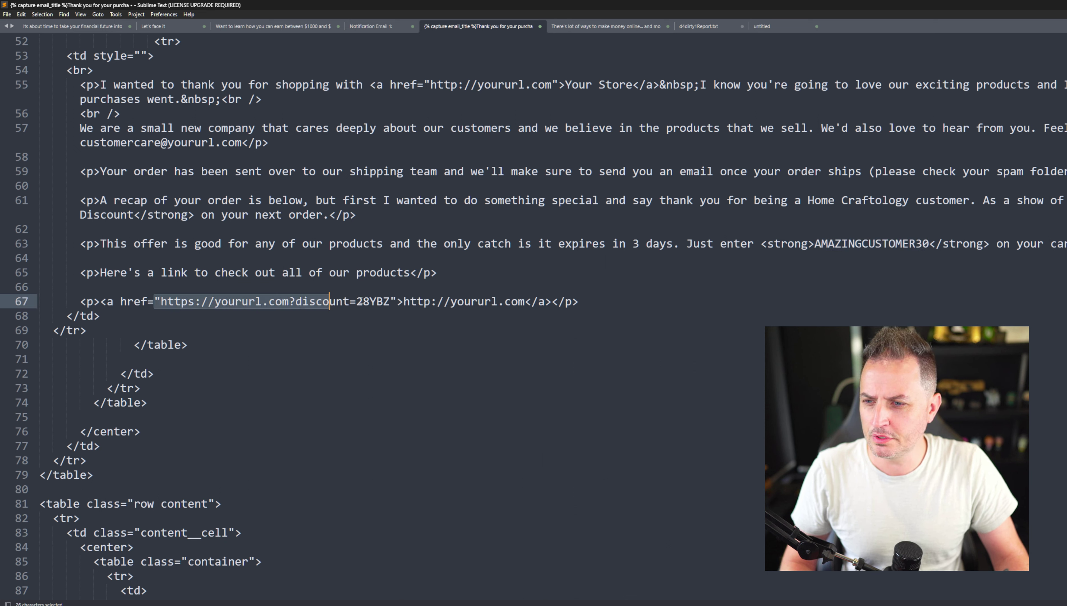
# Check the store link's 28YBZ code and yoururl.com placeholder, then select all the template code.
pyautogui.click(256, 303)
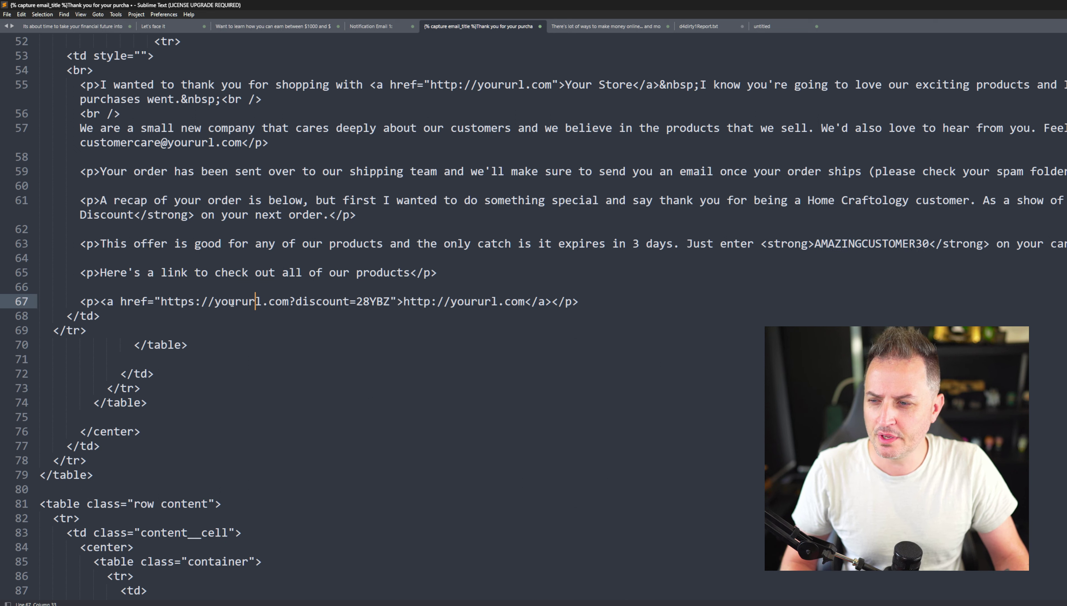
pyautogui.doubleClick(376, 301)
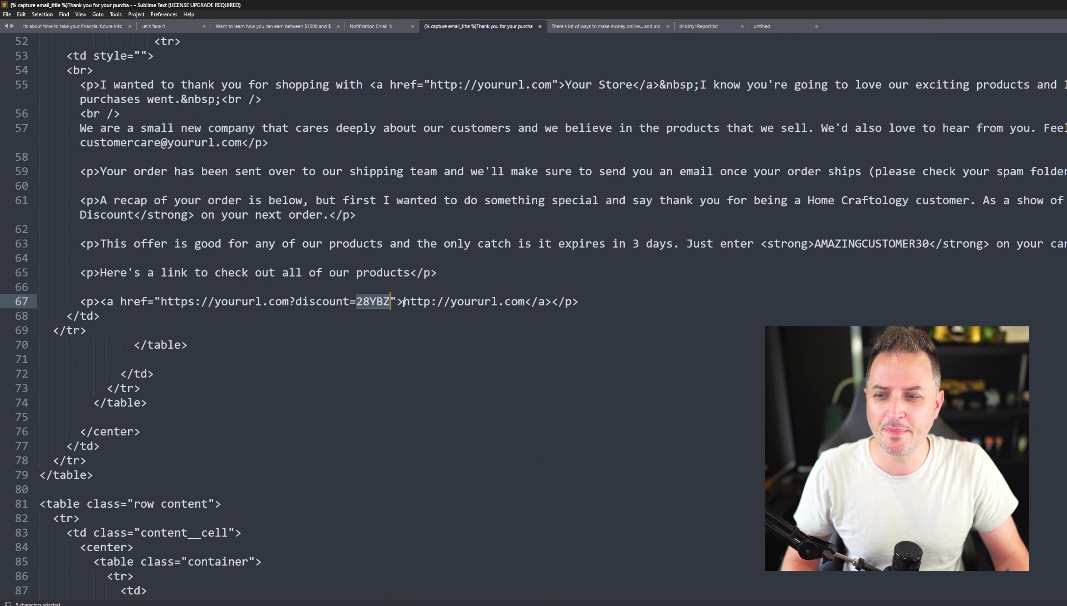
pyautogui.moveTo(403, 304); pyautogui.dragTo(526, 303)
pyautogui.click(450, 303)
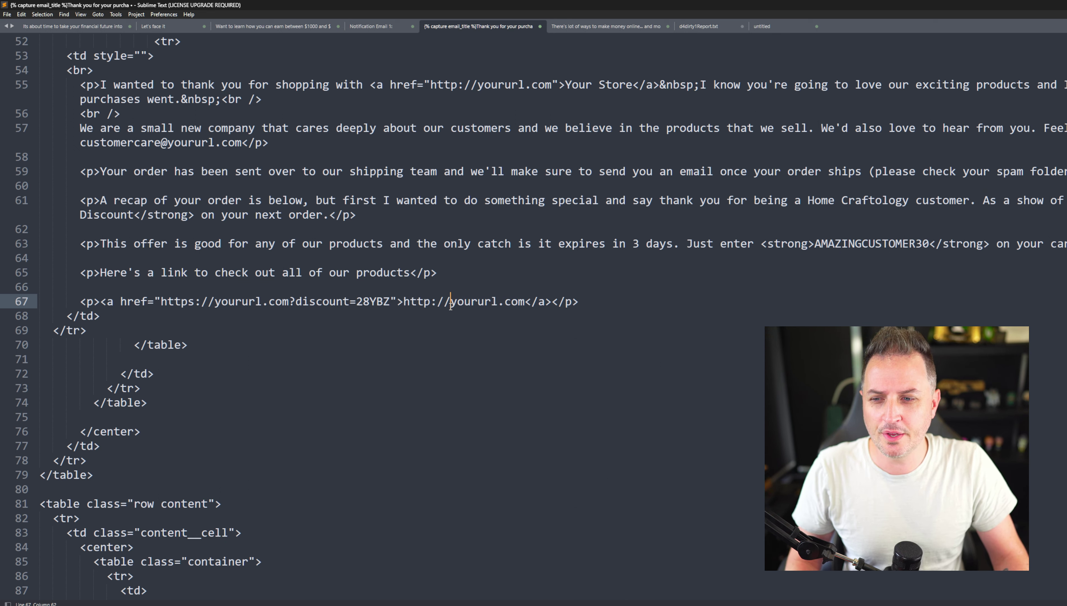
pyautogui.moveTo(451, 304); pyautogui.dragTo(498, 302)
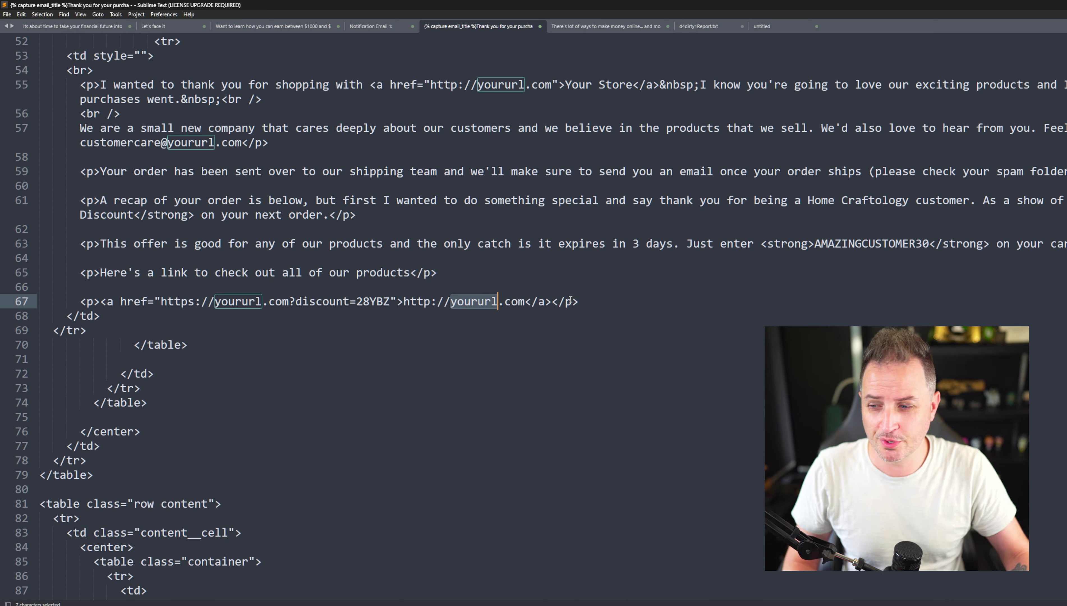
pyautogui.click(439, 163)
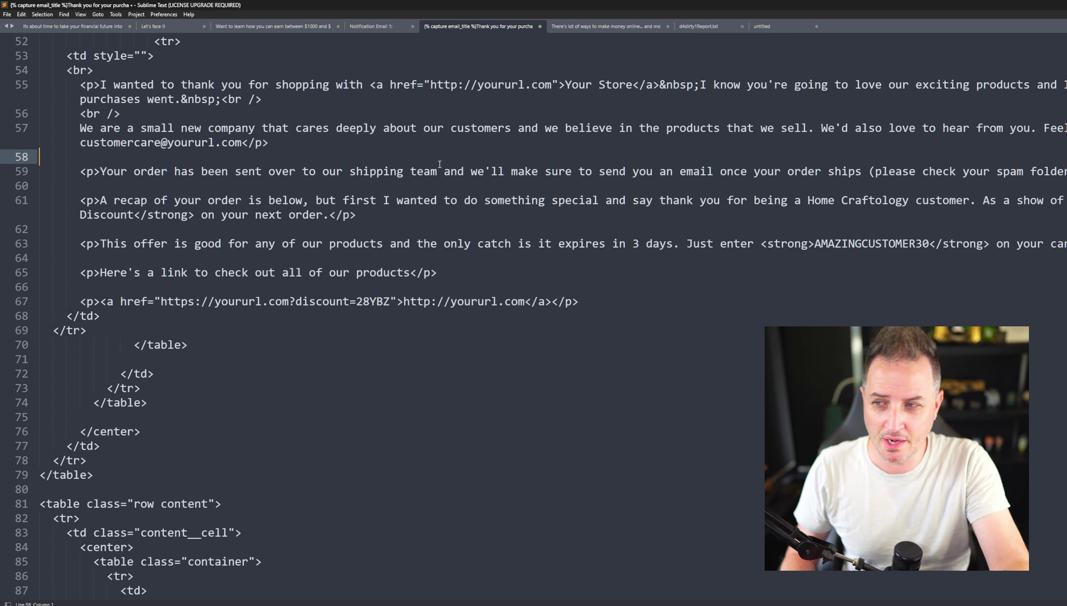
pyautogui.hotkey('ctrl', 'a')
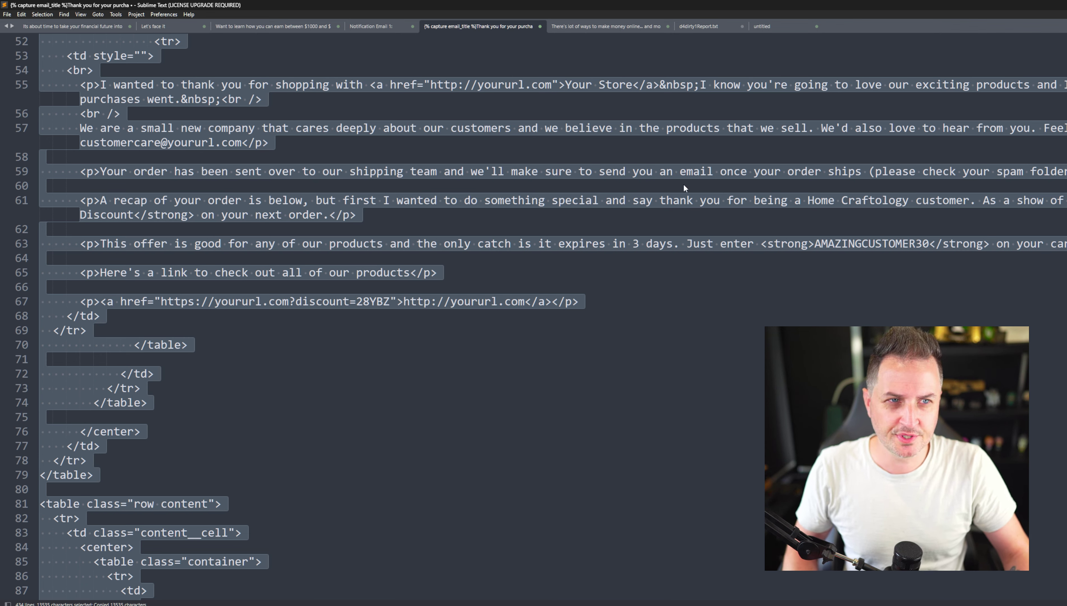
# Replace all Order confirmation email body code with the pasted custom discount HTML.
pyautogui.hotkey('alt', 'Tab')
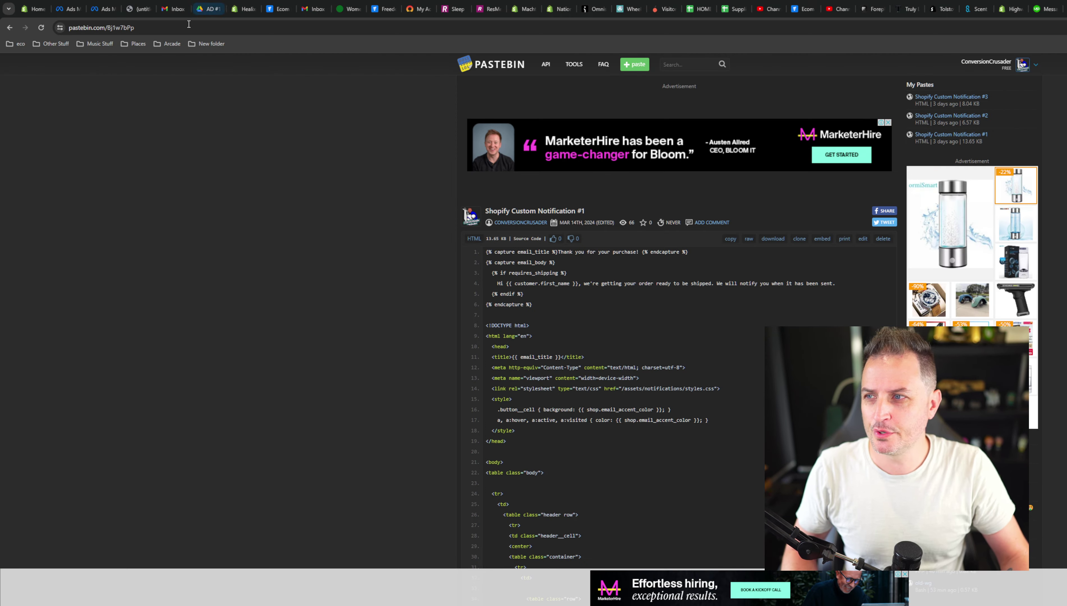
pyautogui.hotkey('ctrl', '1')
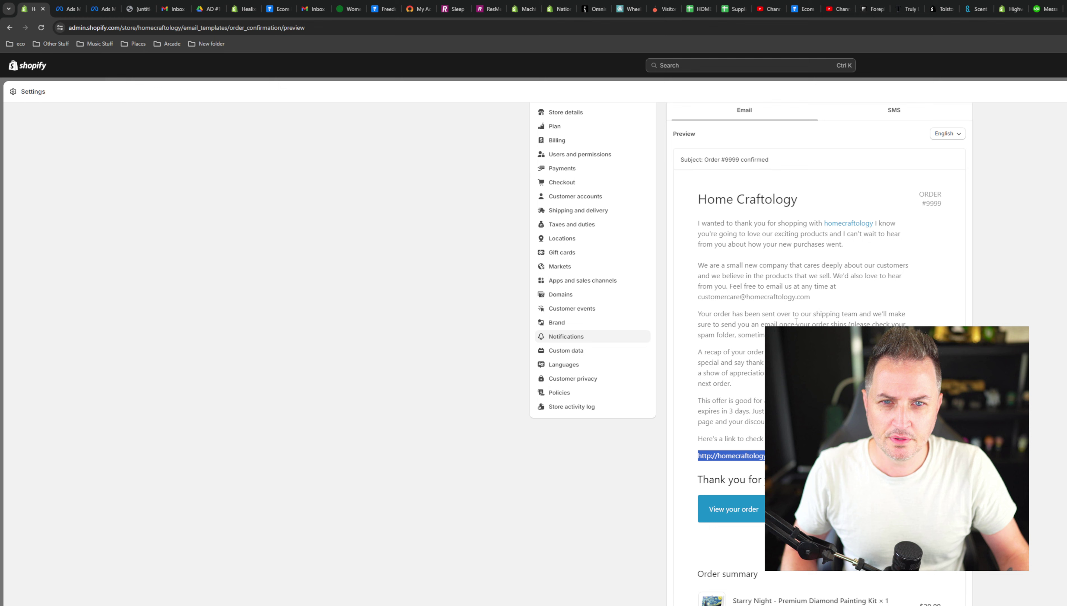
pyautogui.scroll(2, 773, 294)
pyautogui.click(953, 125)
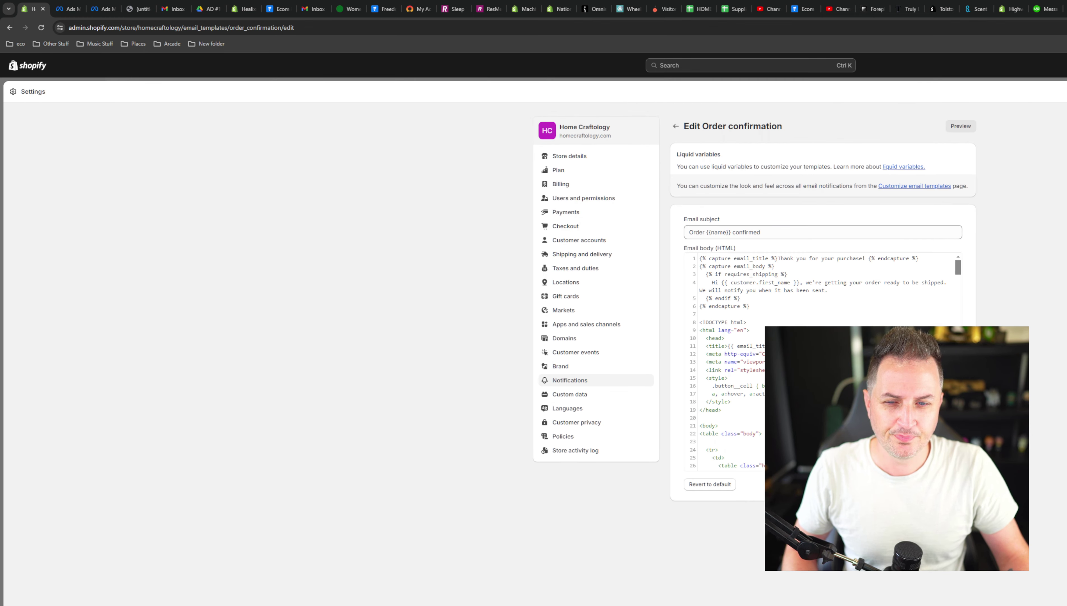
pyautogui.click(788, 314)
pyautogui.hotkey('ctrl', 'a')
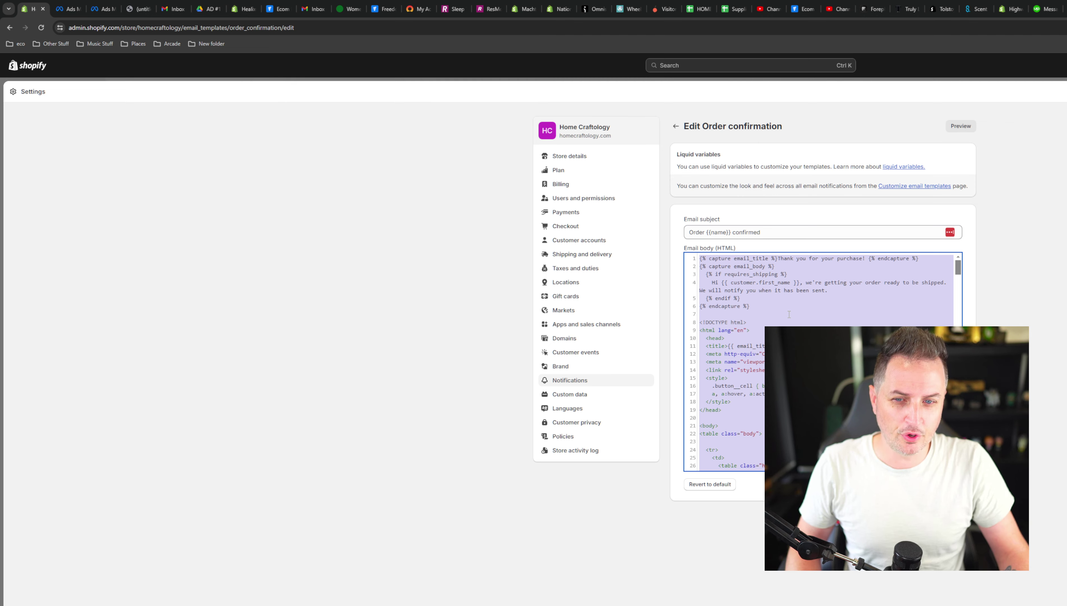
pyautogui.hotkey('ctrl', 'v')
pyautogui.scroll(20, 728, 360)
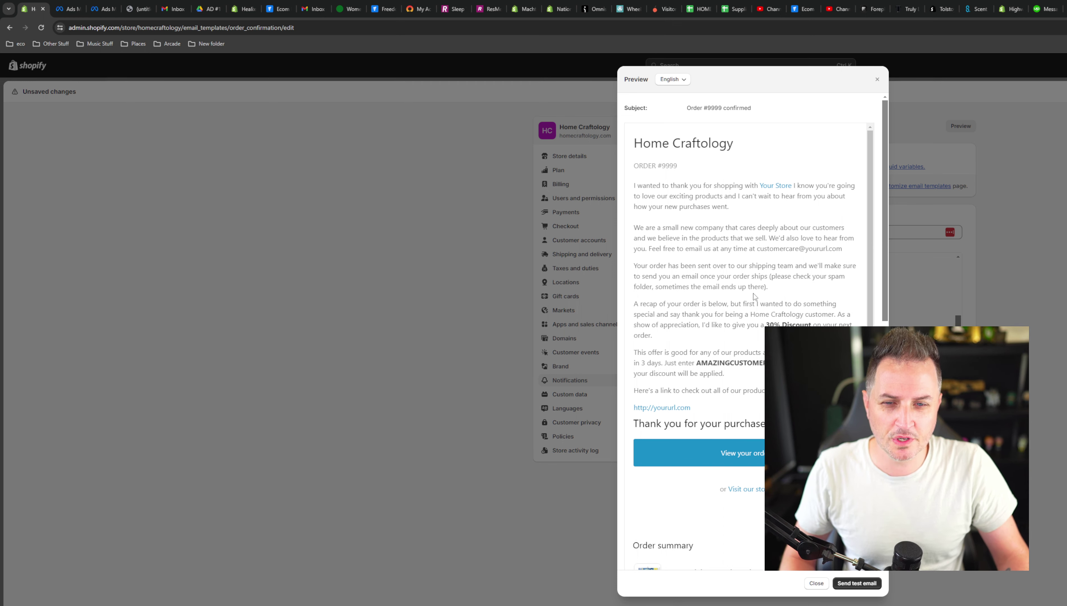
# Check the preview's placeholder email domain and discount code in the custom Order confirmation email.
pyautogui.scroll(-1, 752, 294)
pyautogui.moveTo(754, 174); pyautogui.dragTo(806, 175)
pyautogui.click(806, 174)
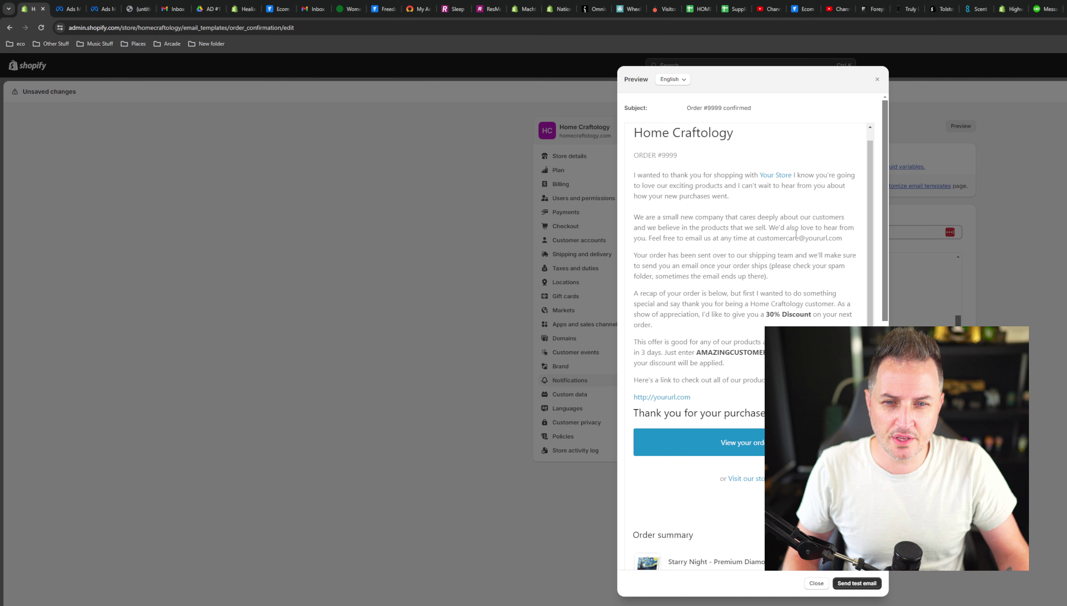
pyautogui.moveTo(805, 238); pyautogui.dragTo(842, 238)
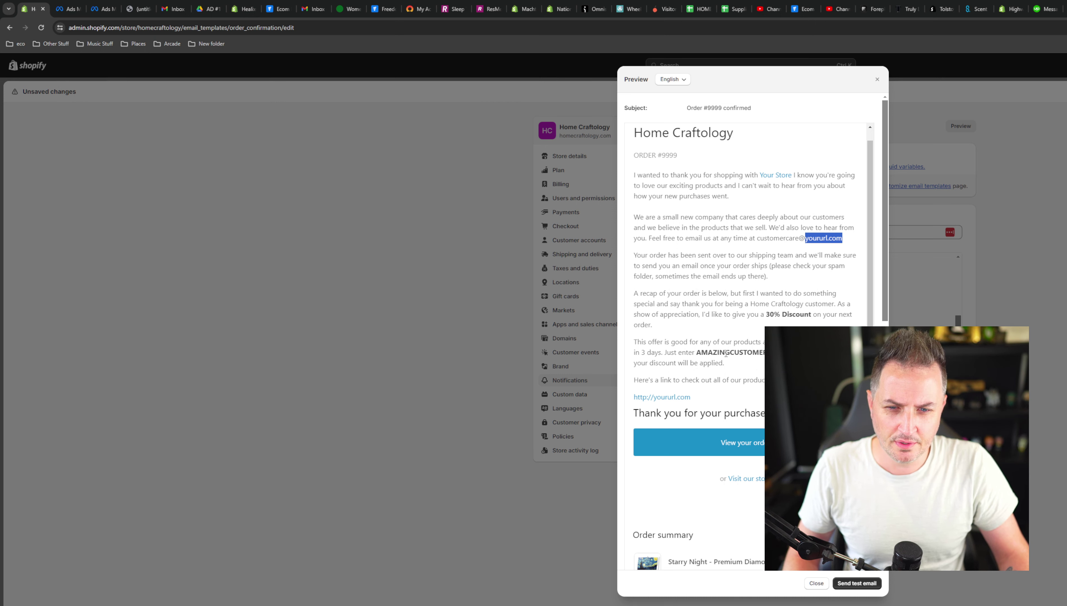
pyautogui.moveTo(701, 352); pyautogui.dragTo(765, 352)
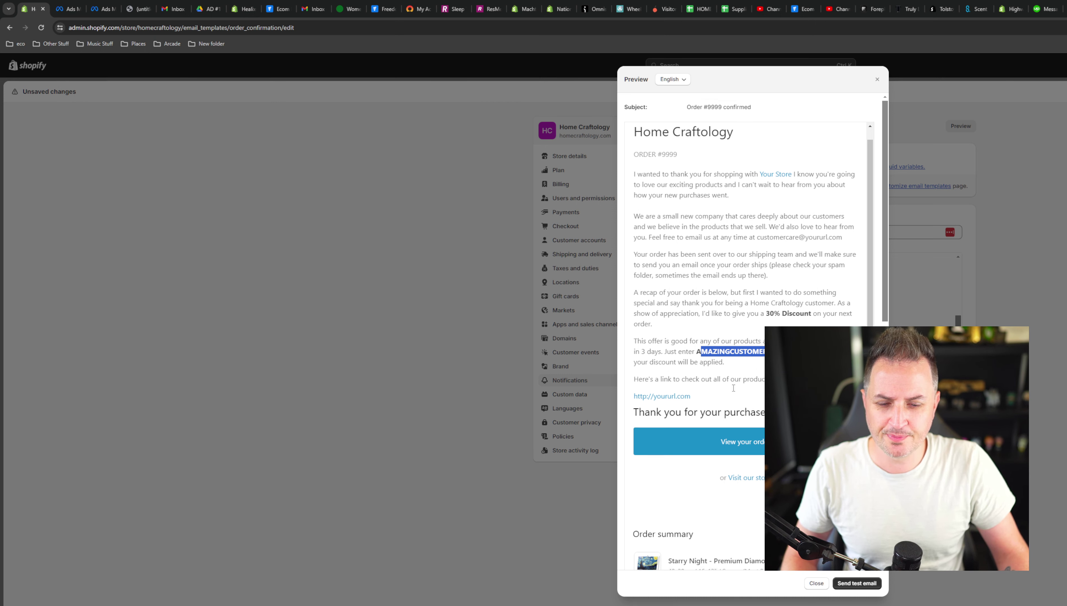
pyautogui.scroll(-5, 684, 396)
pyautogui.scroll(1, 745, 297)
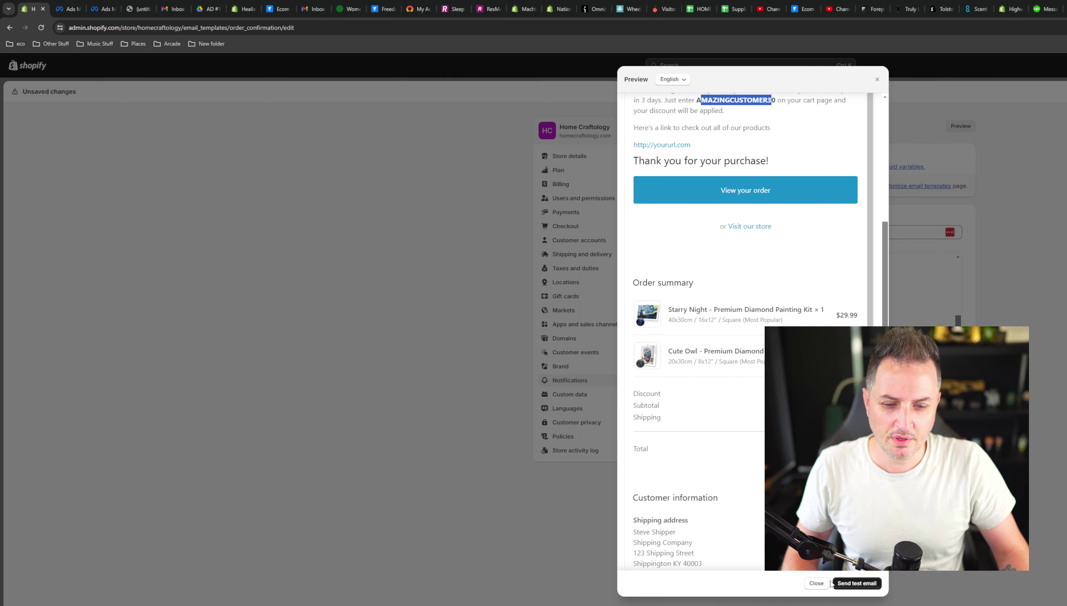
# Close the preview and leave Settings with the custom template saved.
pyautogui.click(816, 582)
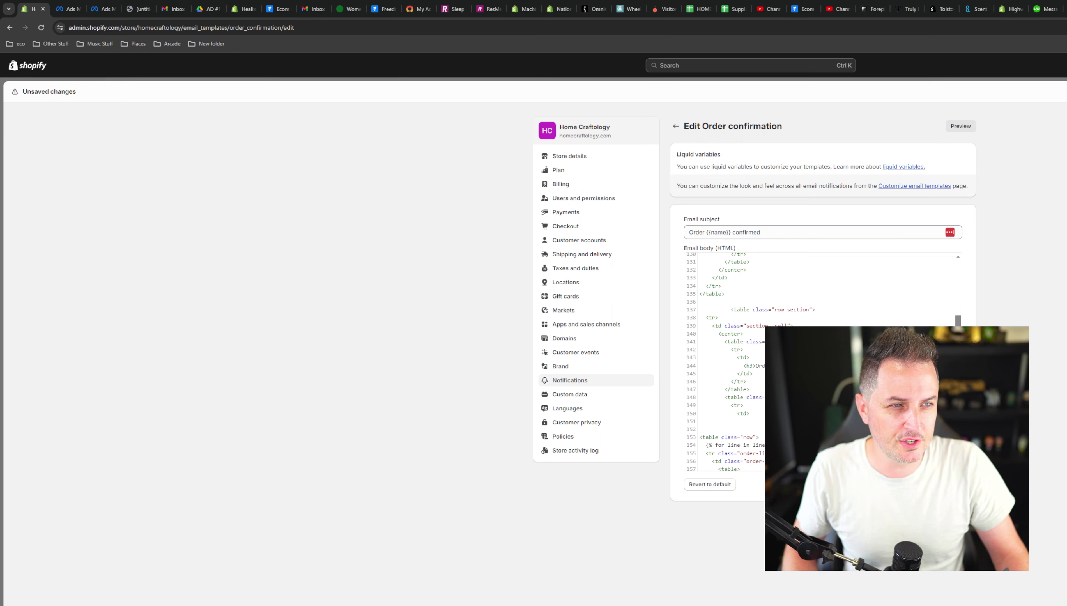
pyautogui.scroll(5, 724, 360)
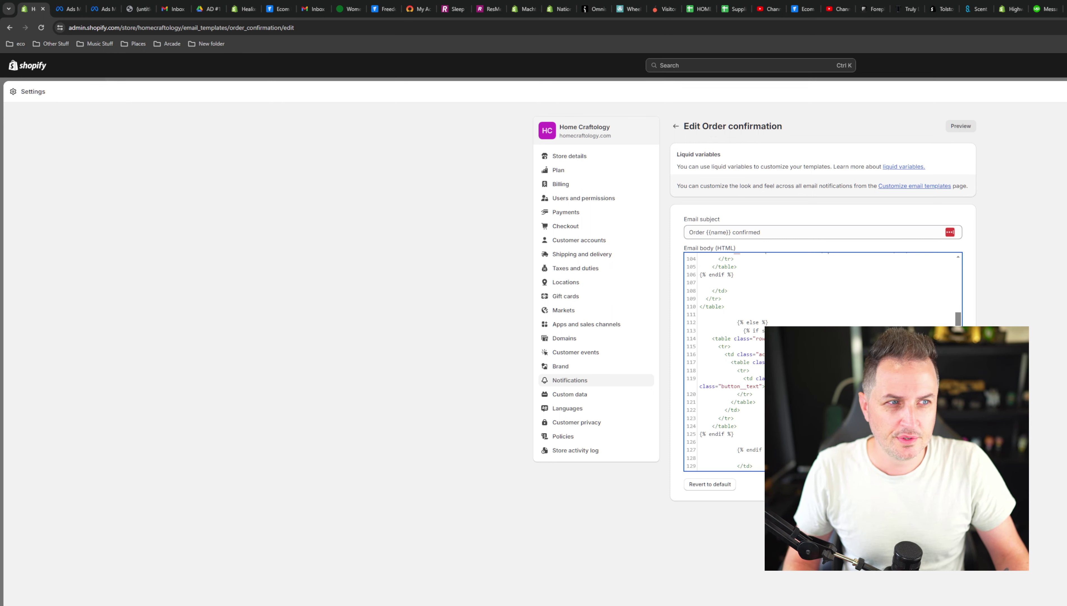
pyautogui.press('Escape')
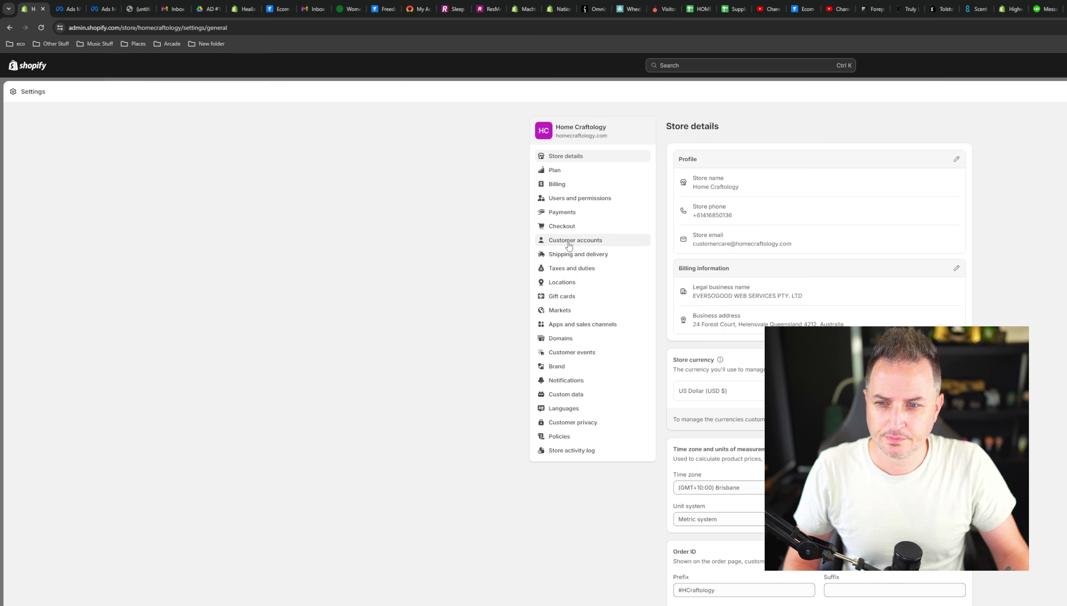
# Open the Shipping confirmation notification template and copy the Custom Notification #2 code on Pastebin.
pyautogui.click(563, 377)
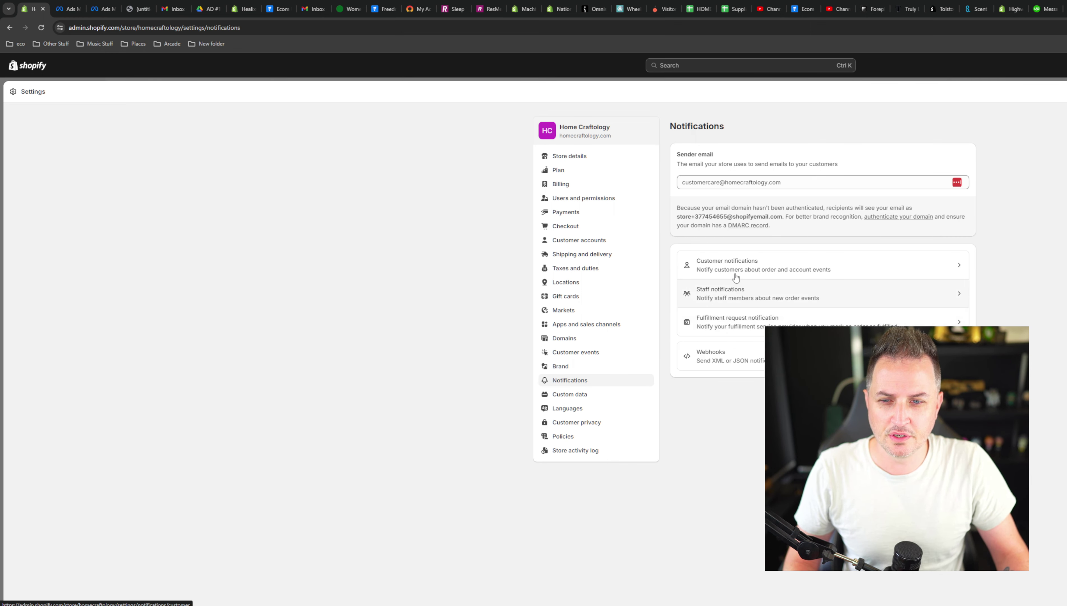
pyautogui.click(836, 269)
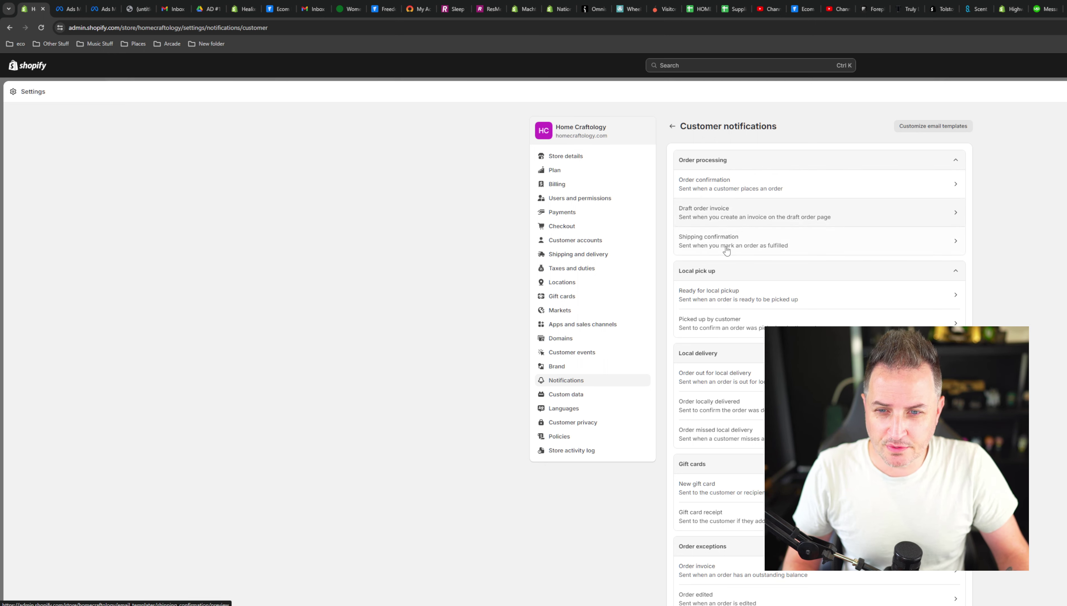
pyautogui.click(752, 243)
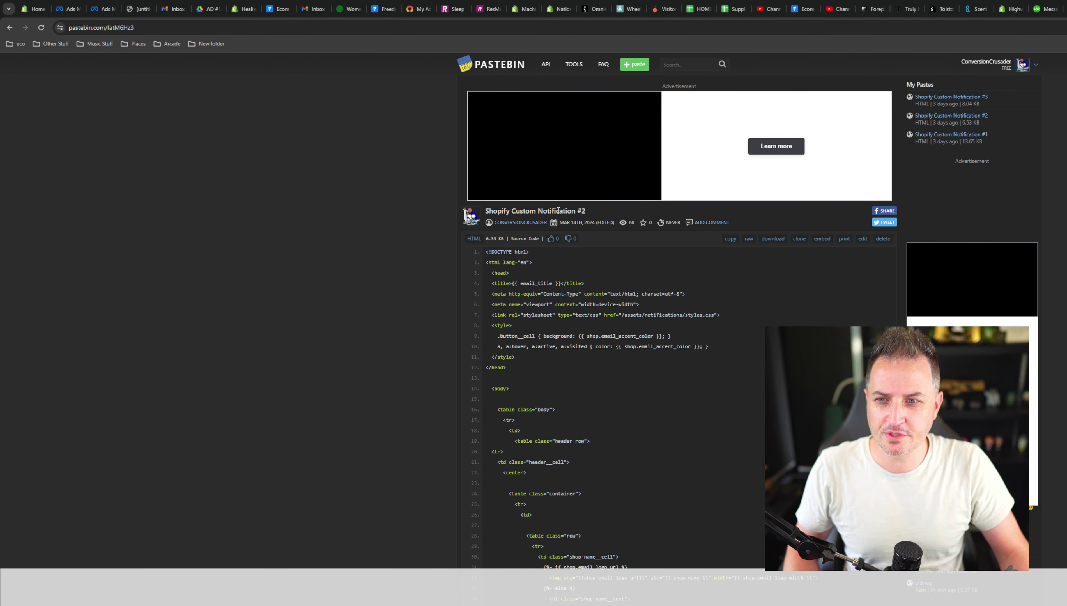
pyautogui.moveTo(556, 211); pyautogui.dragTo(590, 212)
pyautogui.click(728, 241)
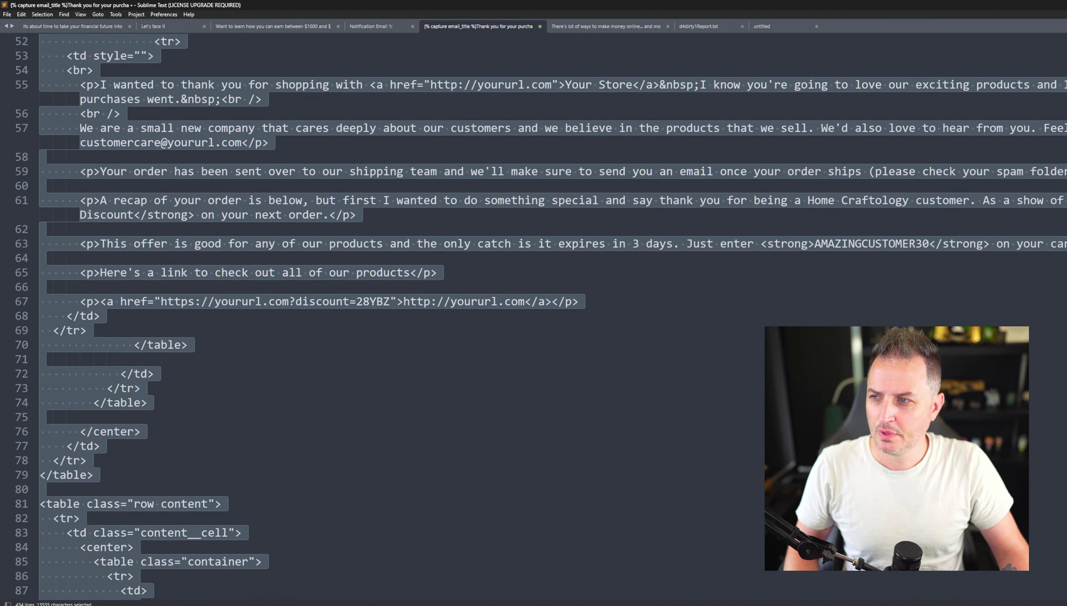
# Save the current template file in Sublime Text and load the shipping confirmation code.
pyautogui.hotkey('ctrl', 's')
pyautogui.click(454, 319)
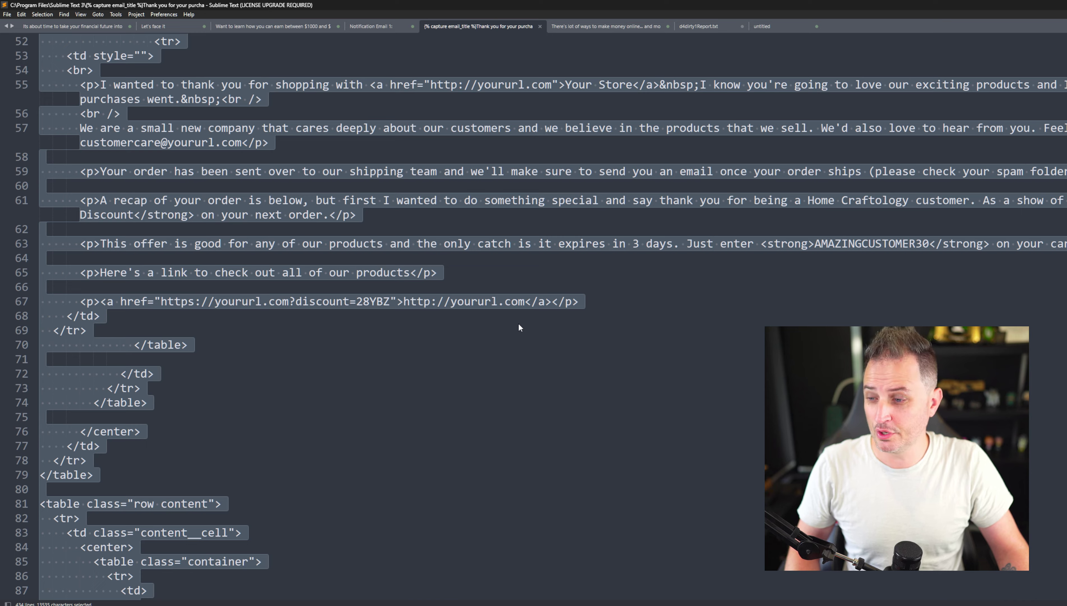
pyautogui.hotkey('ctrl', 'End')
pyautogui.scroll(20, 450, 356)
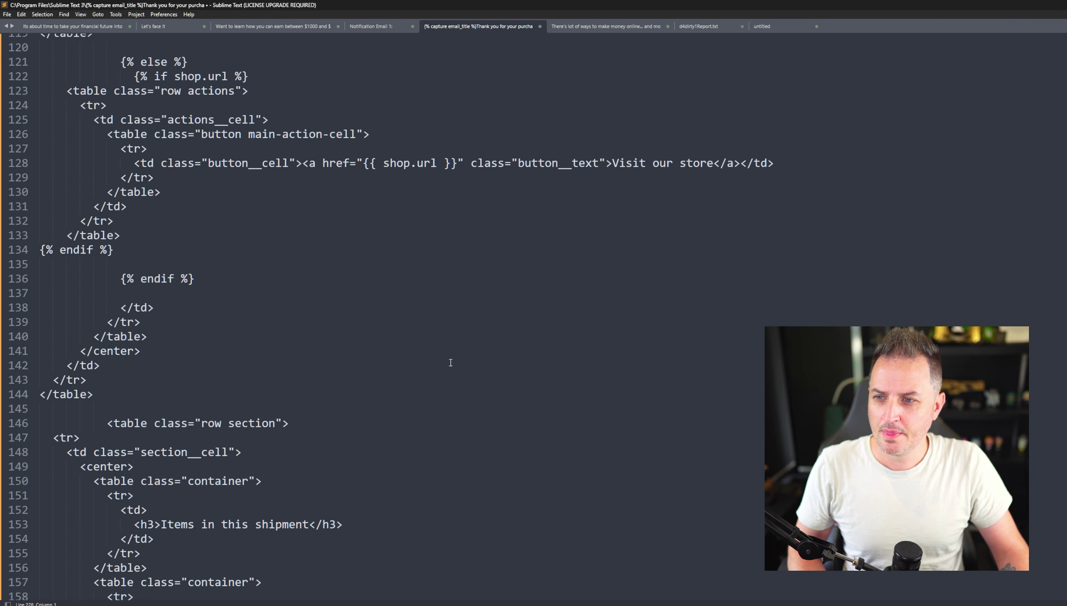
pyautogui.scroll(10, 450, 356)
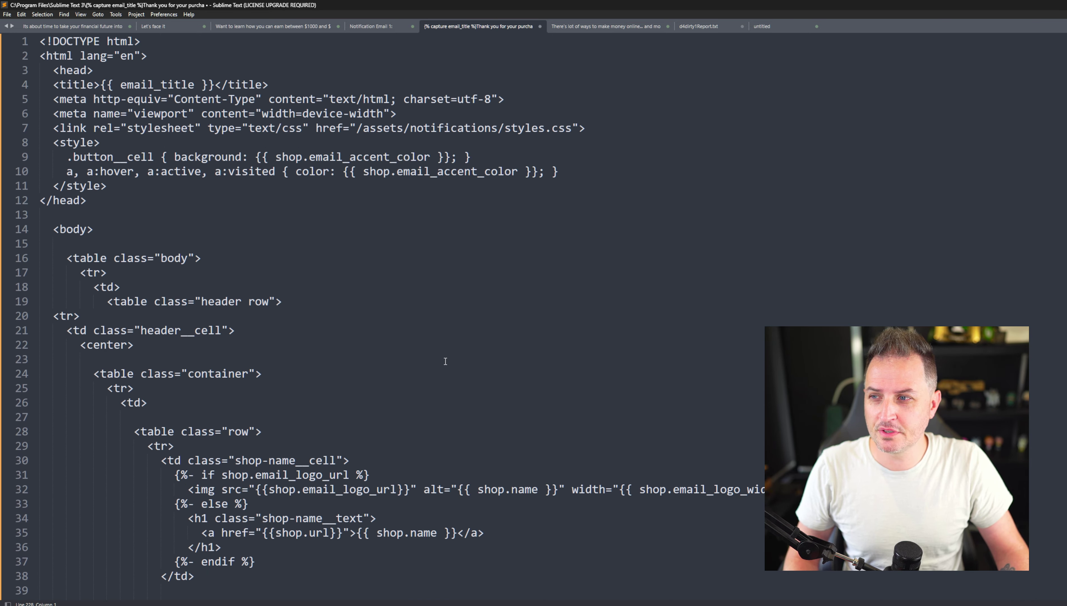
pyautogui.scroll(-17, 438, 355)
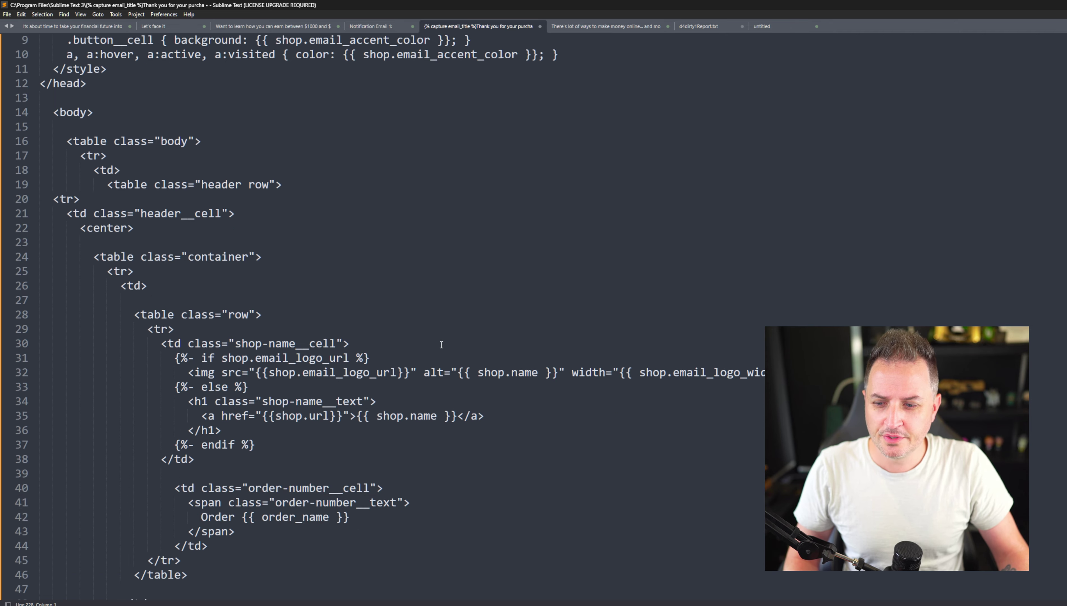
pyautogui.scroll(-6, 440, 347)
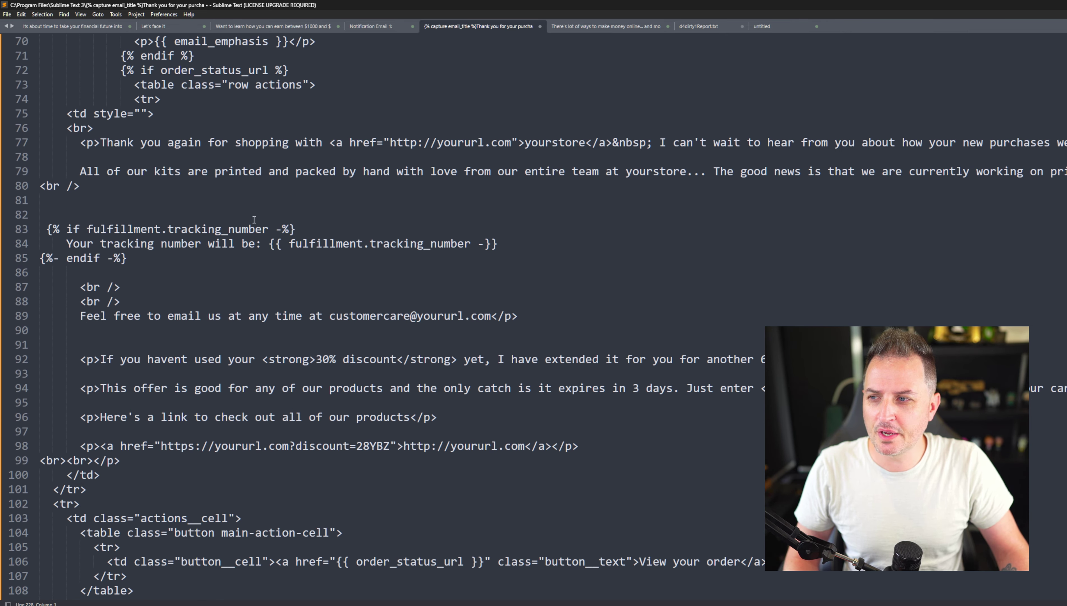
# Review the tracking-number block, then copy the entire shipping template HTML.
pyautogui.moveTo(99, 143); pyautogui.dragTo(504, 143)
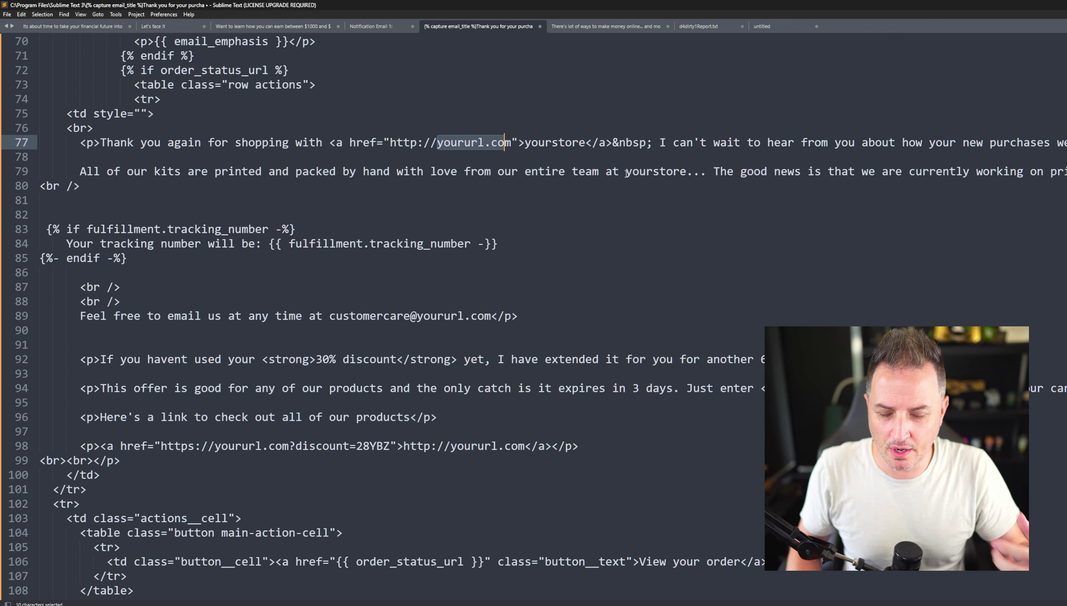
pyautogui.scroll(-2, 626, 174)
pyautogui.click(576, 214)
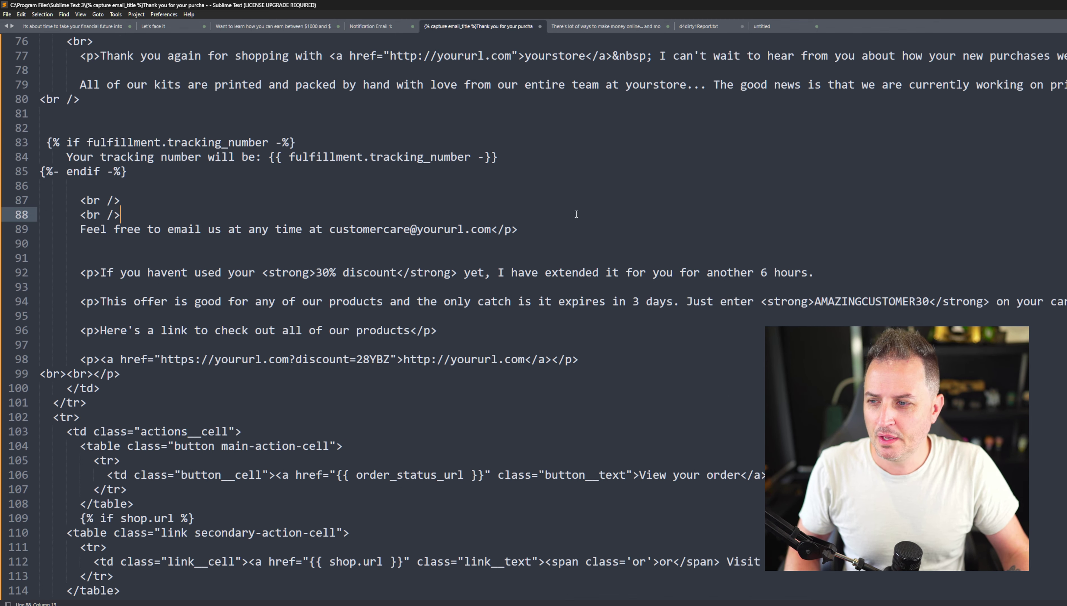
pyautogui.hotkey('ctrl', 'a')
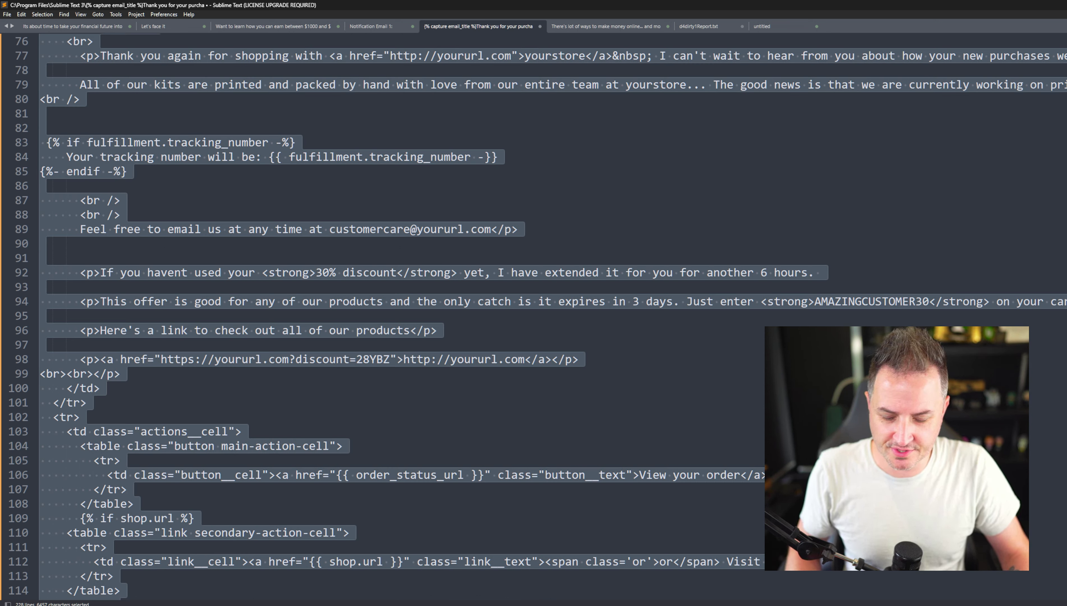
pyautogui.hotkey('ctrl', 'c')
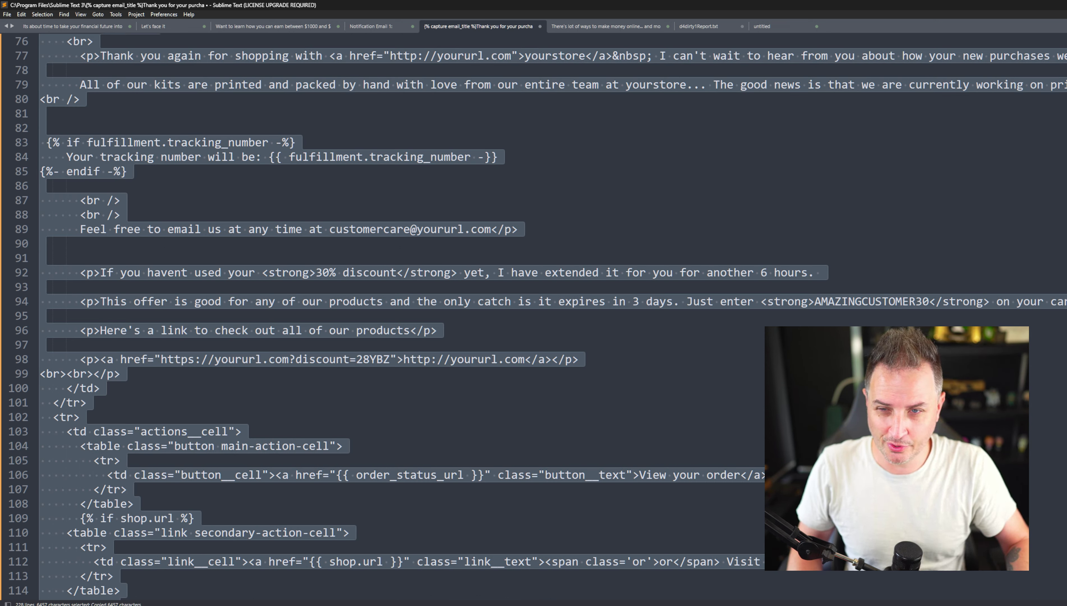
pyautogui.hotkey('alt', 'Tab')
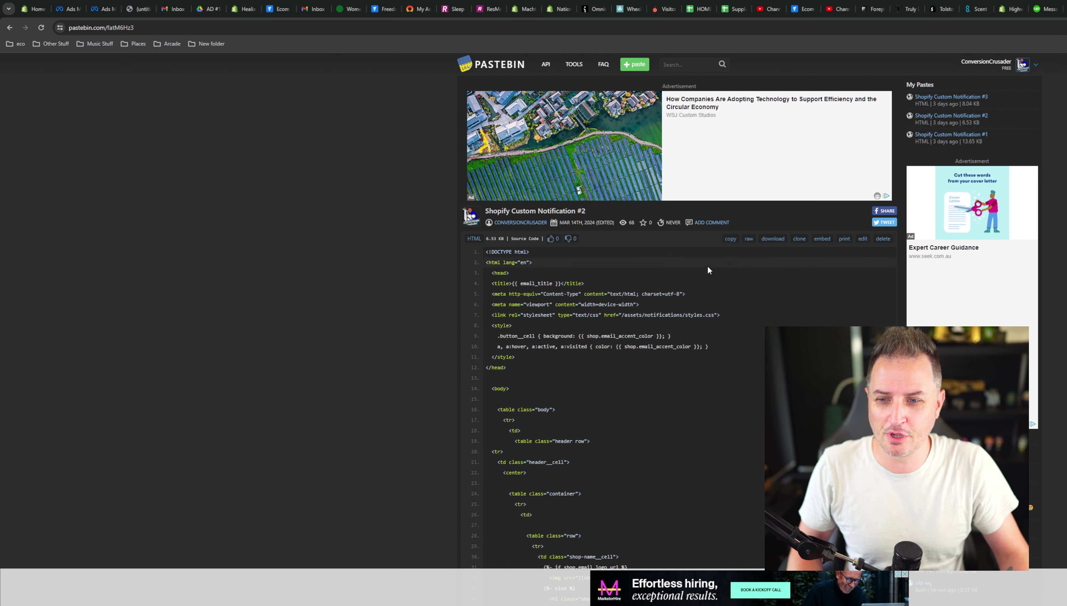
# Open the Shipping confirmation's Edit code view and select all the email body code.
pyautogui.click(44, 5)
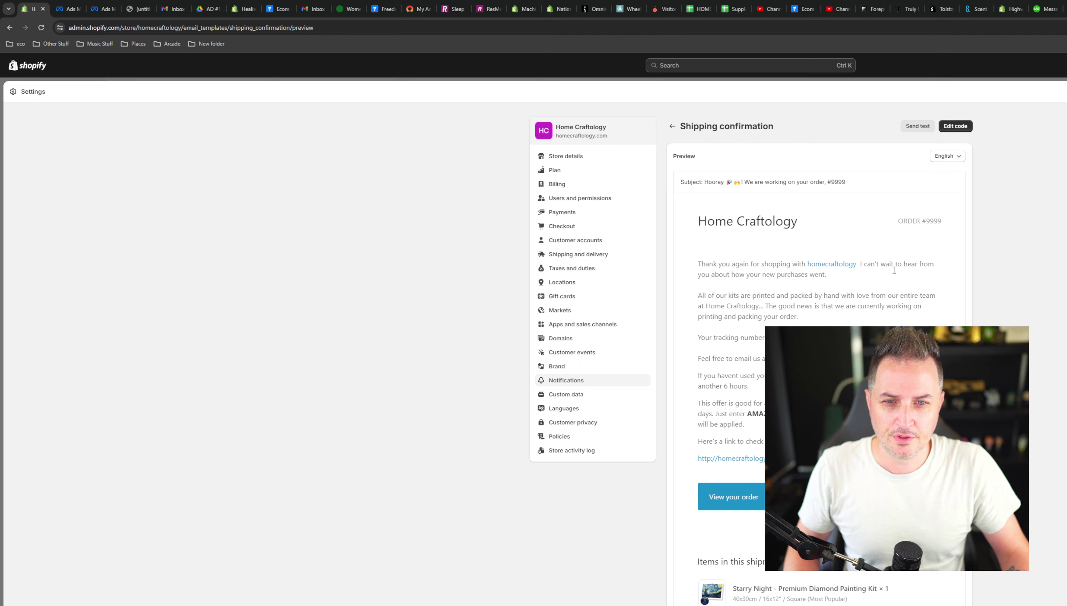
pyautogui.scroll(-1, 1005, 177)
pyautogui.scroll(1, 974, 170)
pyautogui.click(955, 126)
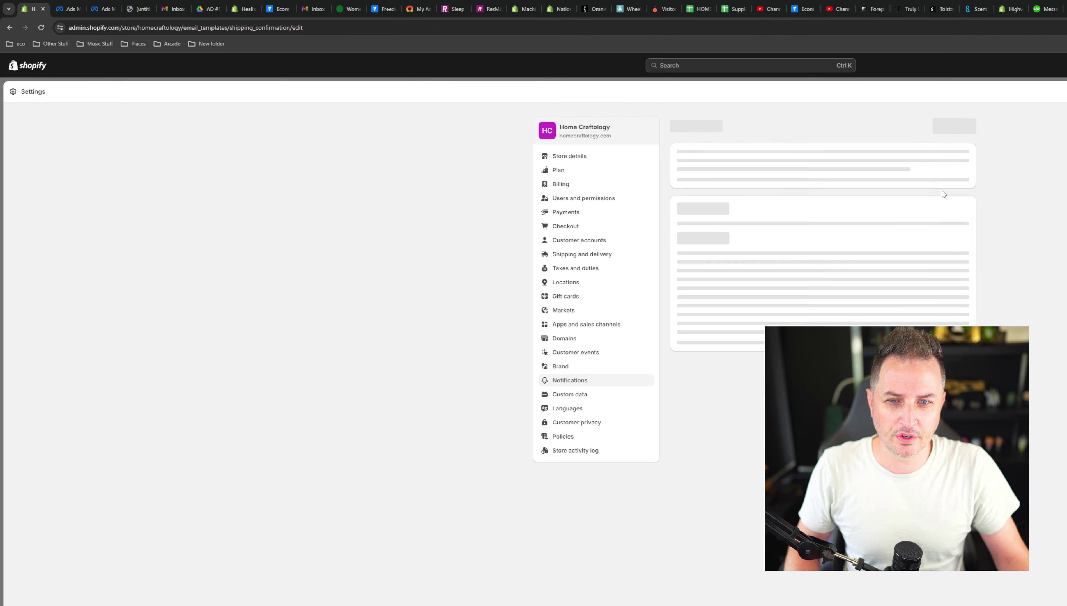
pyautogui.click(787, 291)
pyautogui.hotkey('ctrl', 'a')
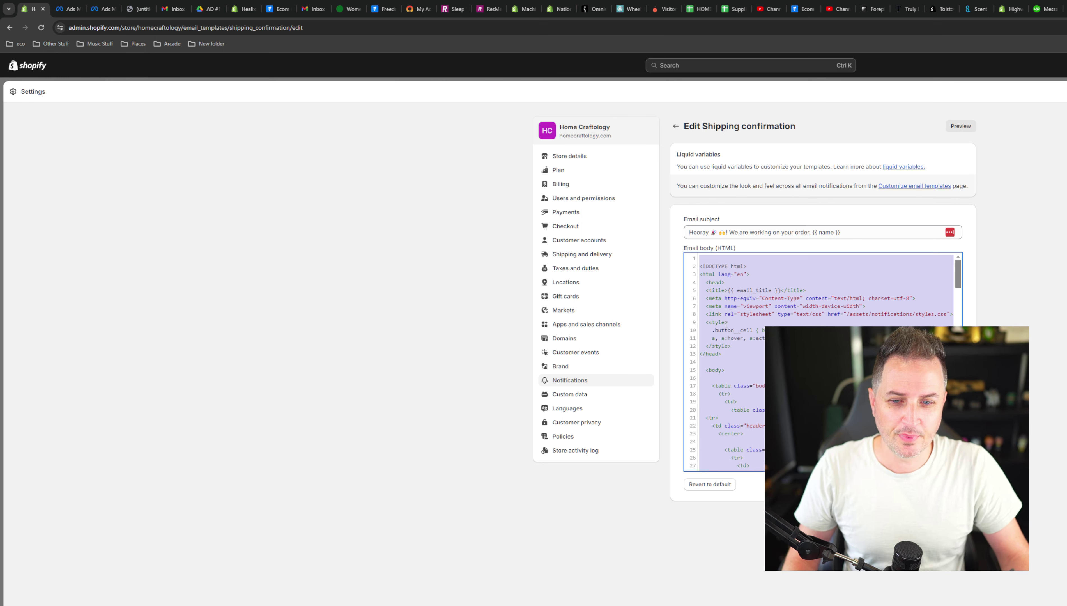
# Preview the custom shipping email with its tracking-number and 30% discount text, then exit Settings.
pyautogui.click(960, 126)
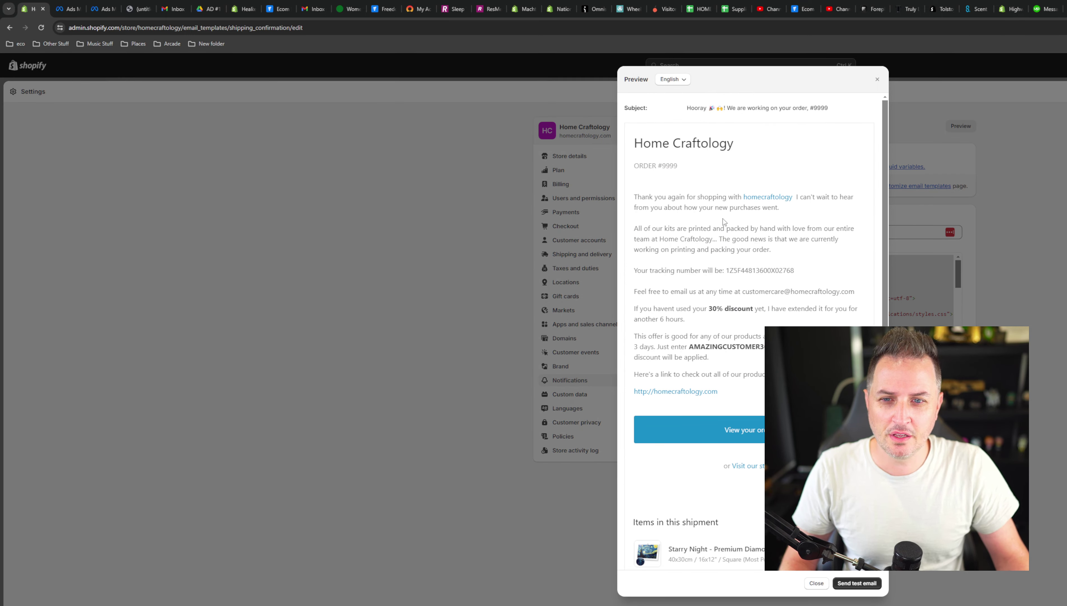
pyautogui.scroll(-1, 722, 225)
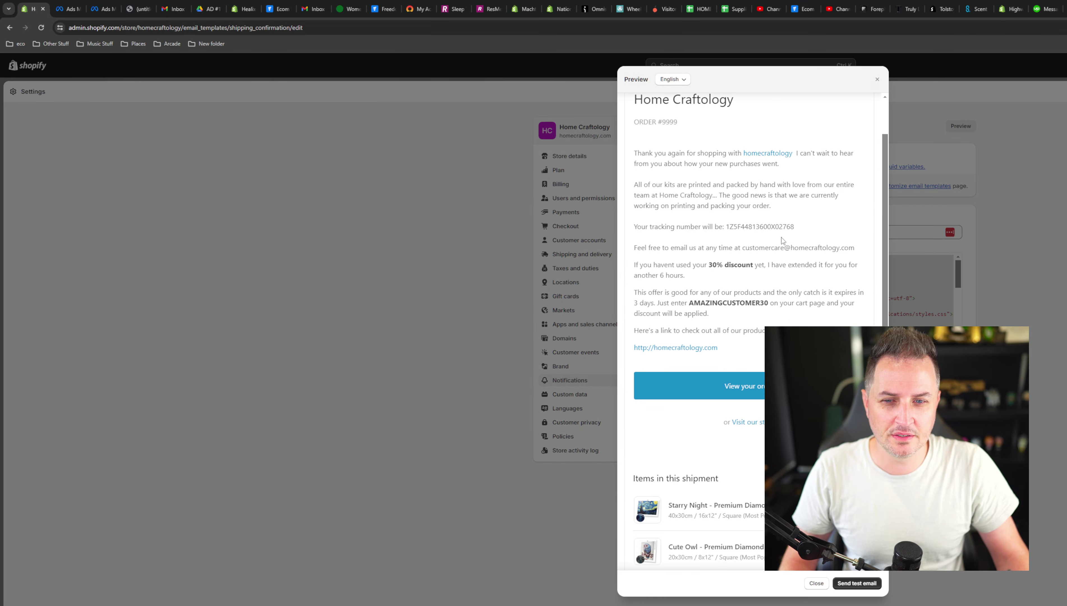
pyautogui.click(879, 80)
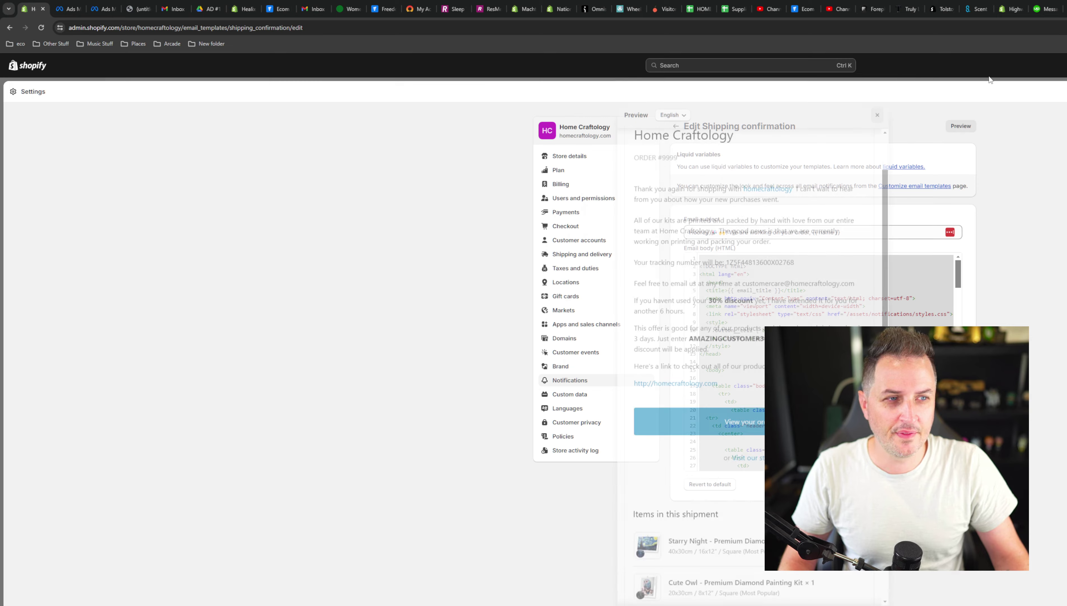
pyautogui.press('Escape')
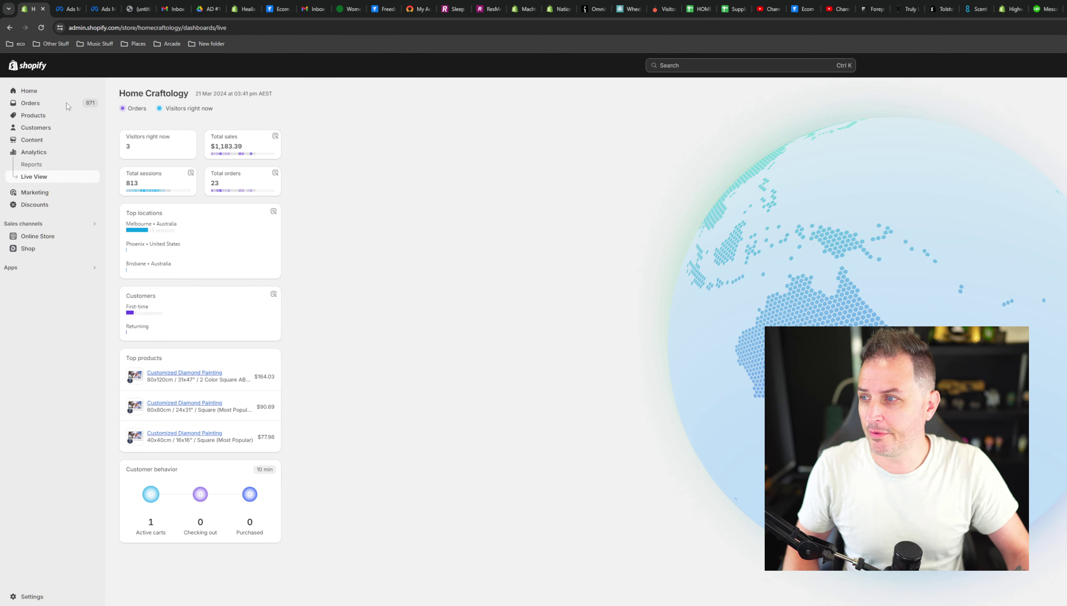
# Open the Order locally delivered template under Settings > Notifications > Customer notifications.
pyautogui.click(32, 596)
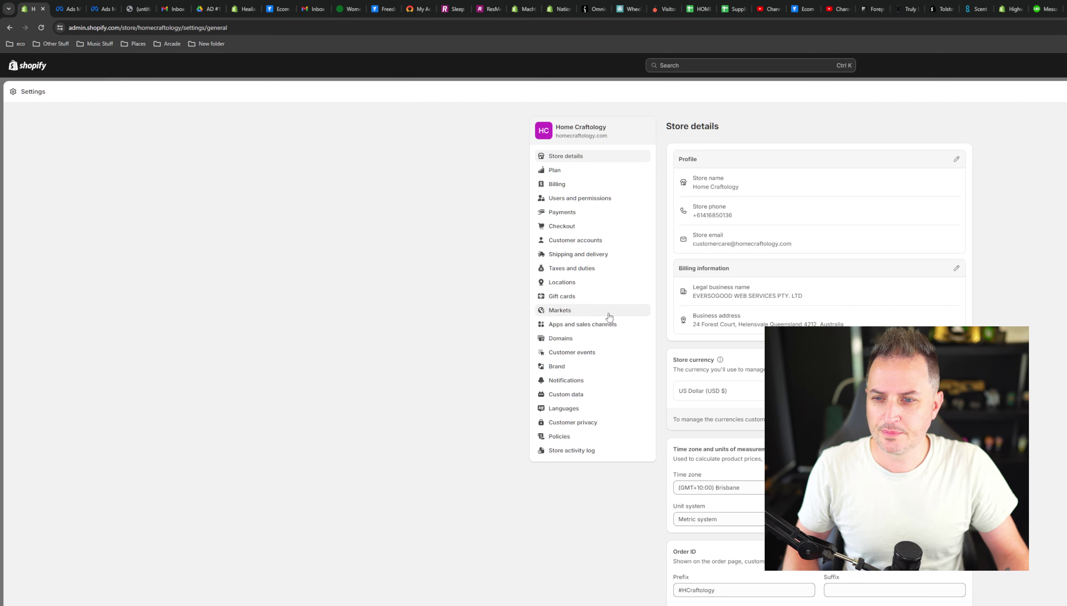
pyautogui.click(567, 380)
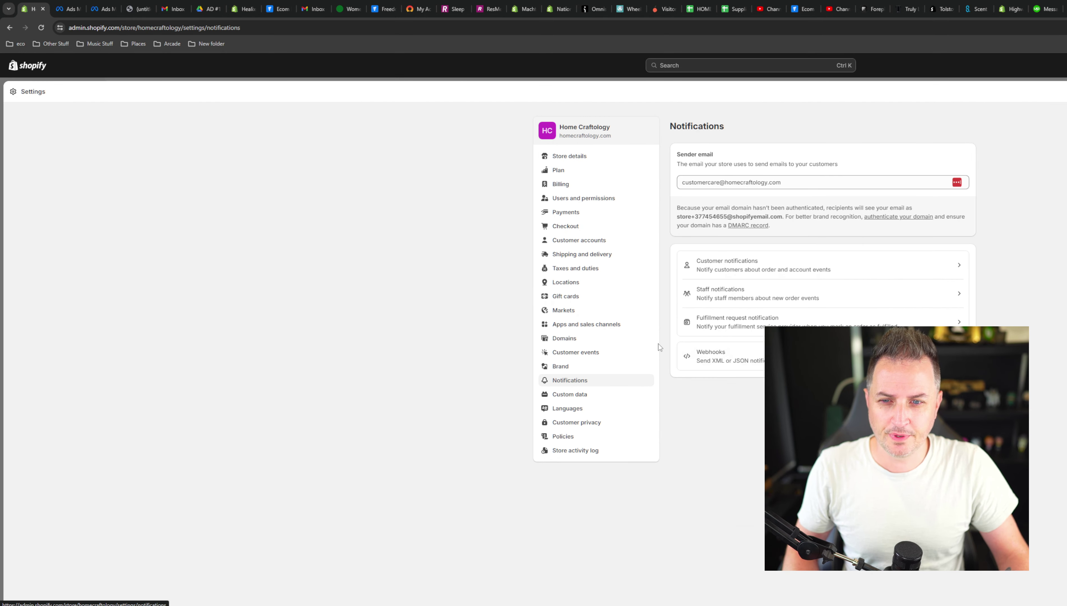
pyautogui.click(763, 271)
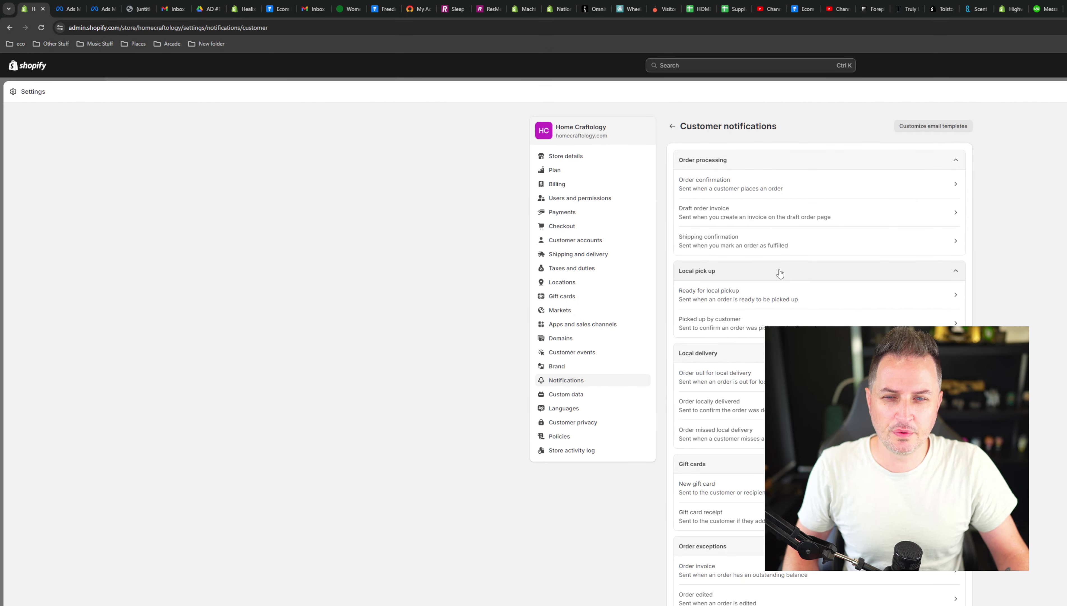
pyautogui.scroll(-2, 780, 273)
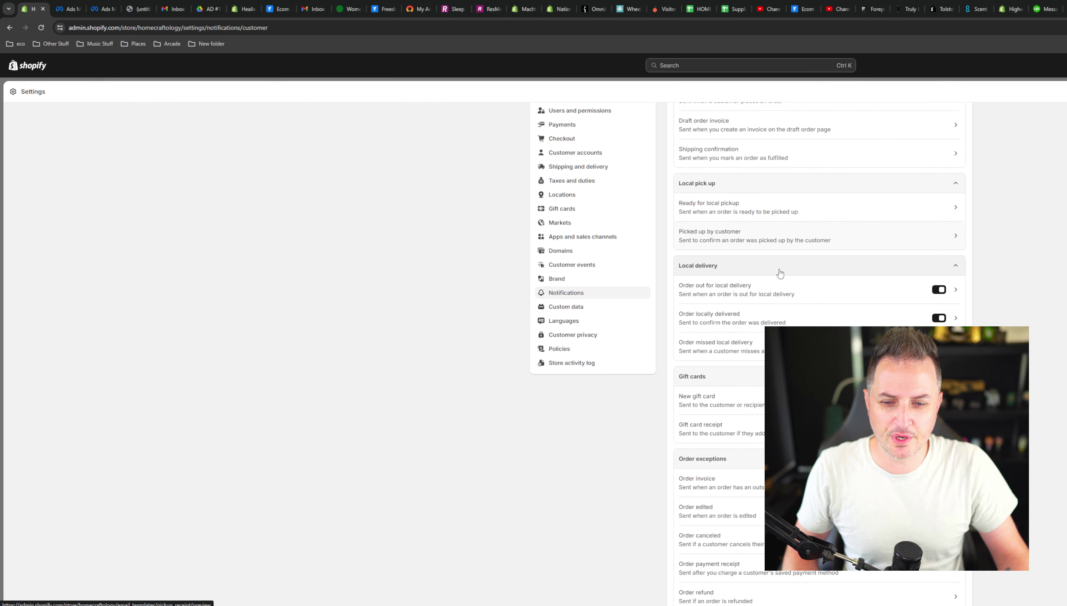
pyautogui.click(750, 290)
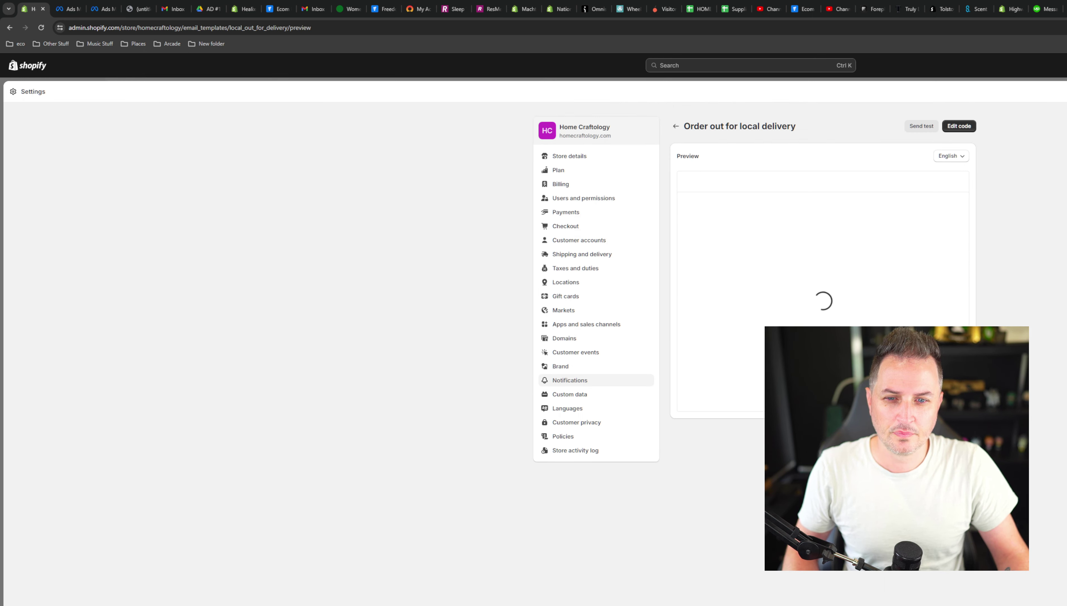
pyautogui.click(675, 125)
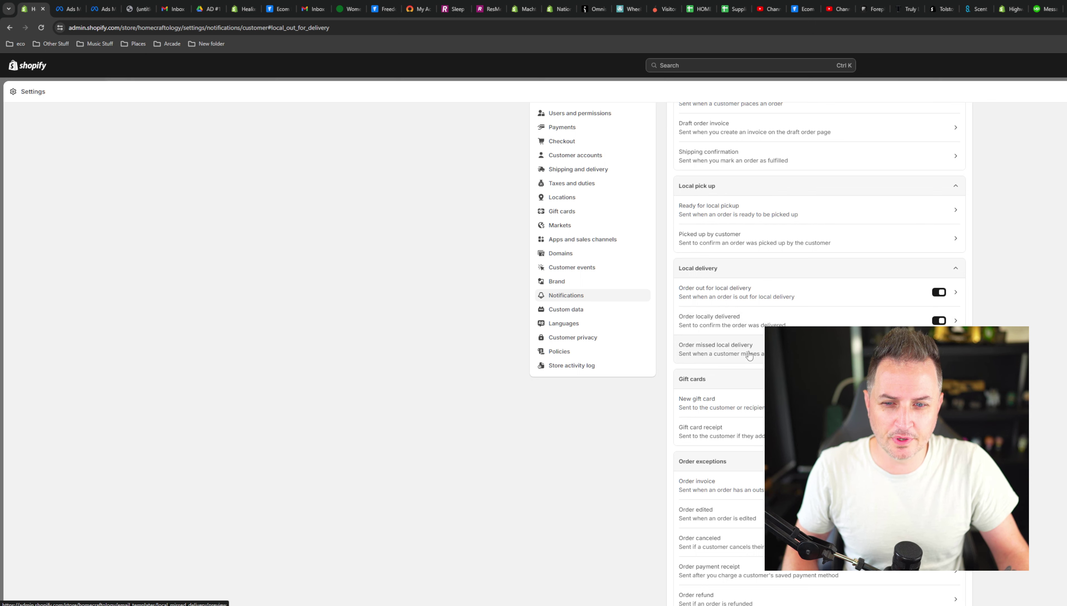
pyautogui.click(710, 320)
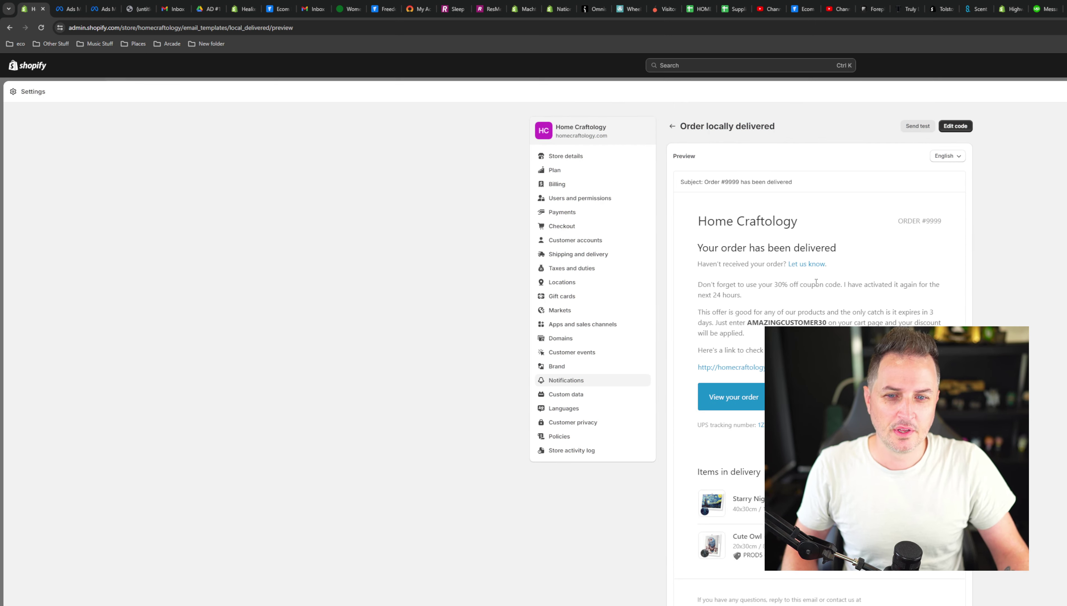
# Copy the Shopify Custom Notification #3 code from Pastebin and return to Sublime Text.
pyautogui.hotkey('ctrl', 'shift', 'Tab')
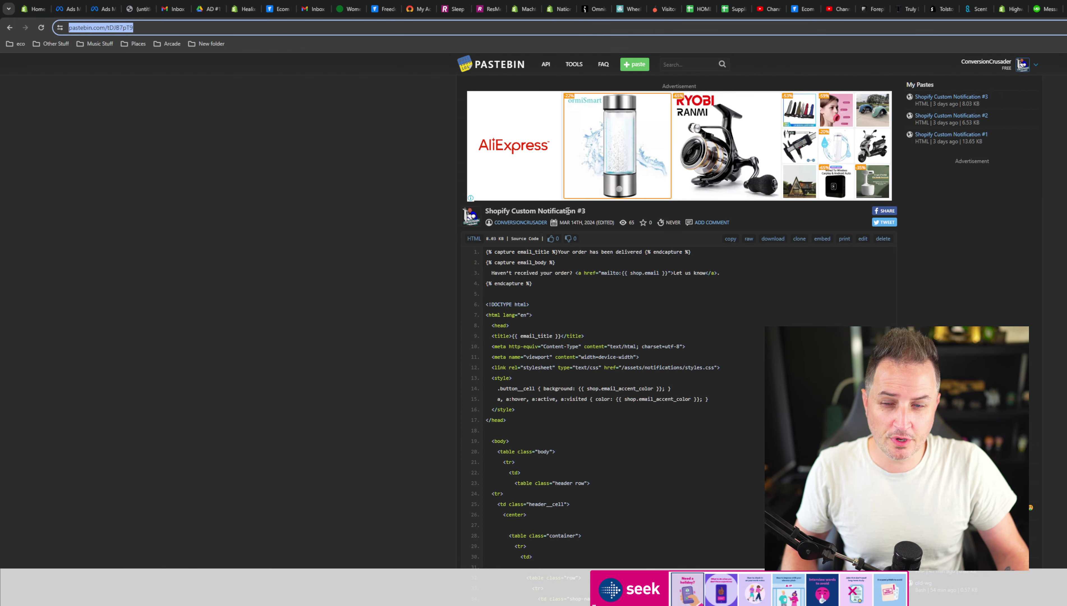
pyautogui.click(735, 242)
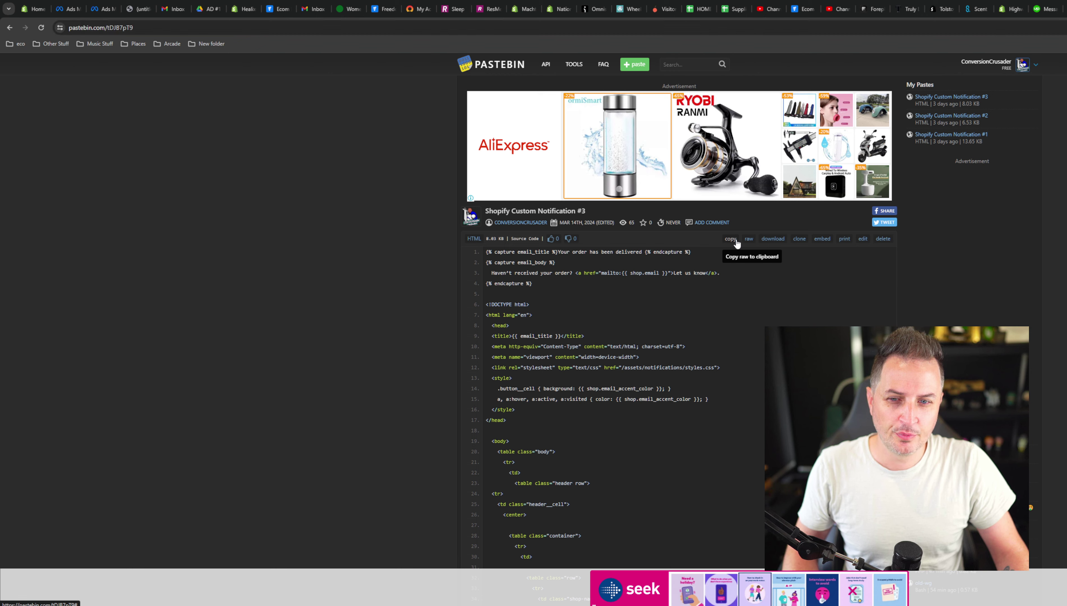
pyautogui.hotkey('alt', 'Tab')
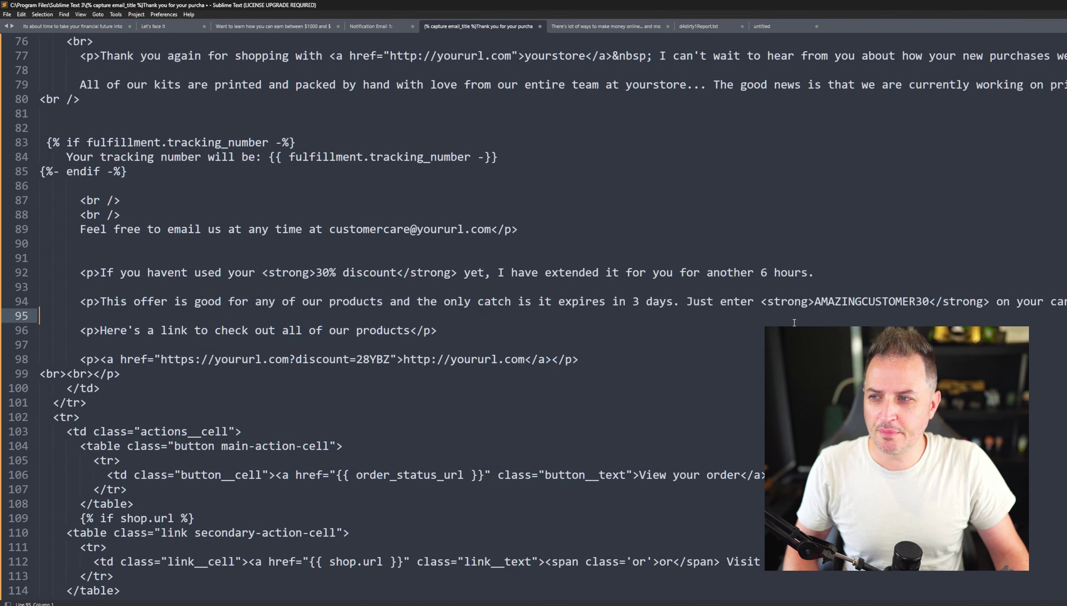
# Paste the local-delivery email code with its 30% coupon message into the Sublime Text template and review it.
pyautogui.hotkey('ctrl', 'v')
pyautogui.scroll(20, 490, 359)
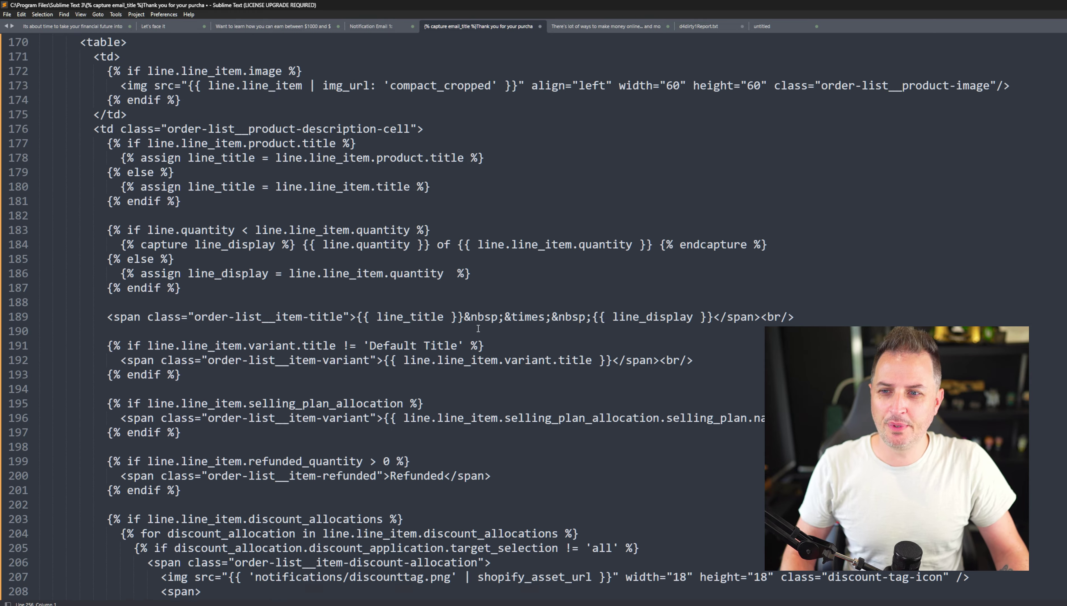
pyautogui.scroll(-6, 458, 320)
pyautogui.scroll(20, 458, 320)
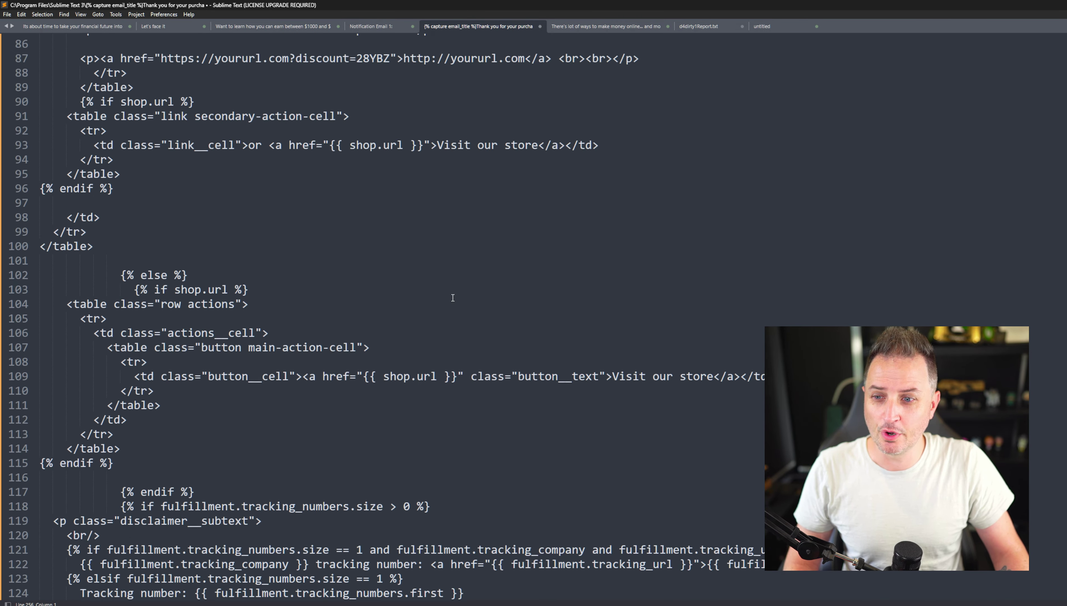
pyautogui.scroll(-20, 449, 271)
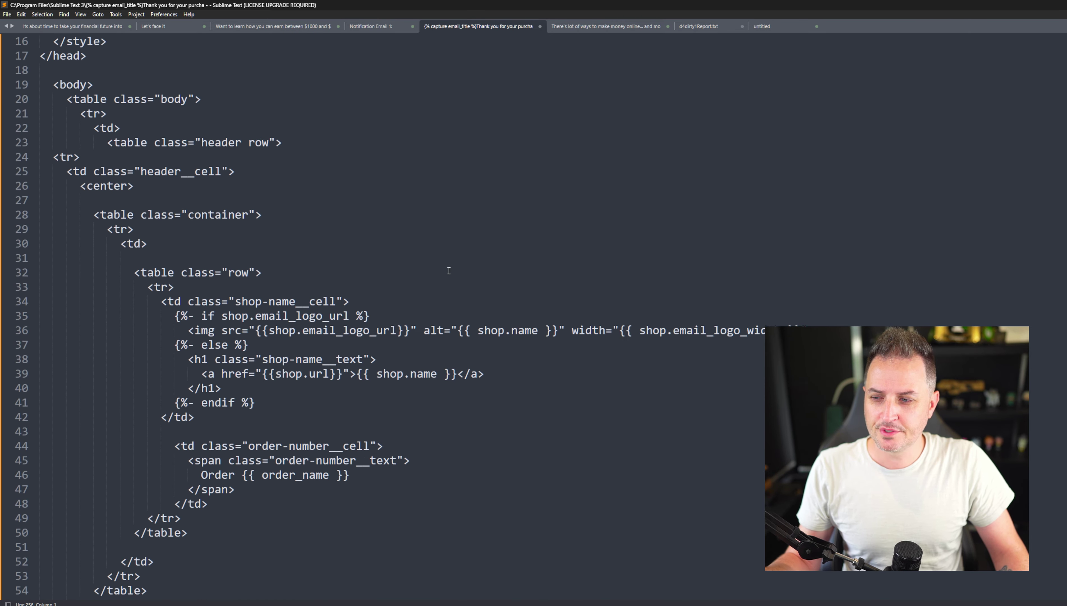
pyautogui.scroll(-1, 449, 270)
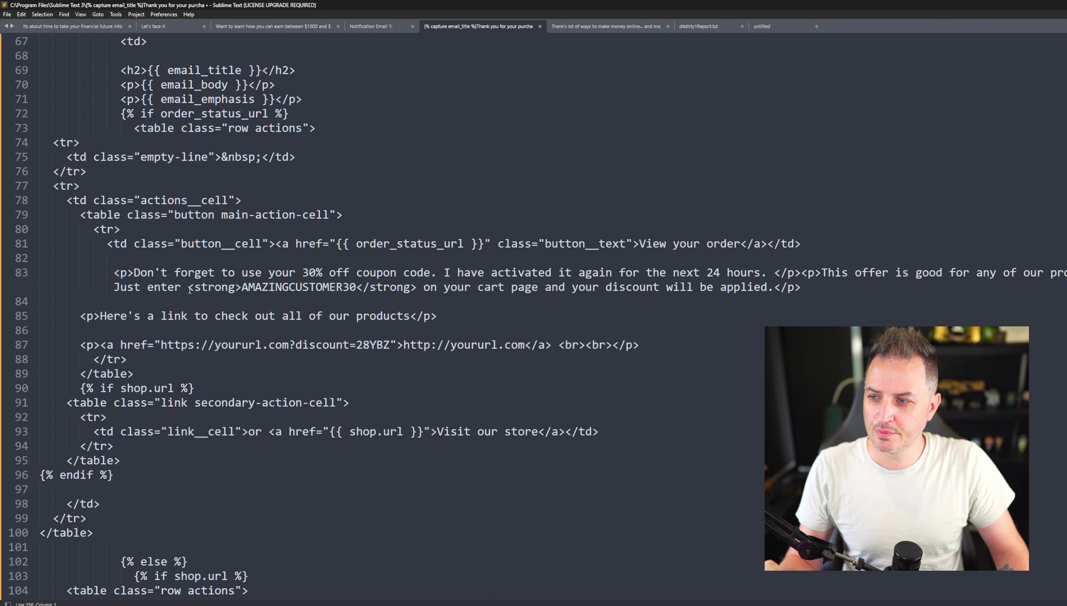
# Check line 83, select the whole document, and return to the Pastebin page in Chrome.
pyautogui.moveTo(141, 272); pyautogui.dragTo(537, 273)
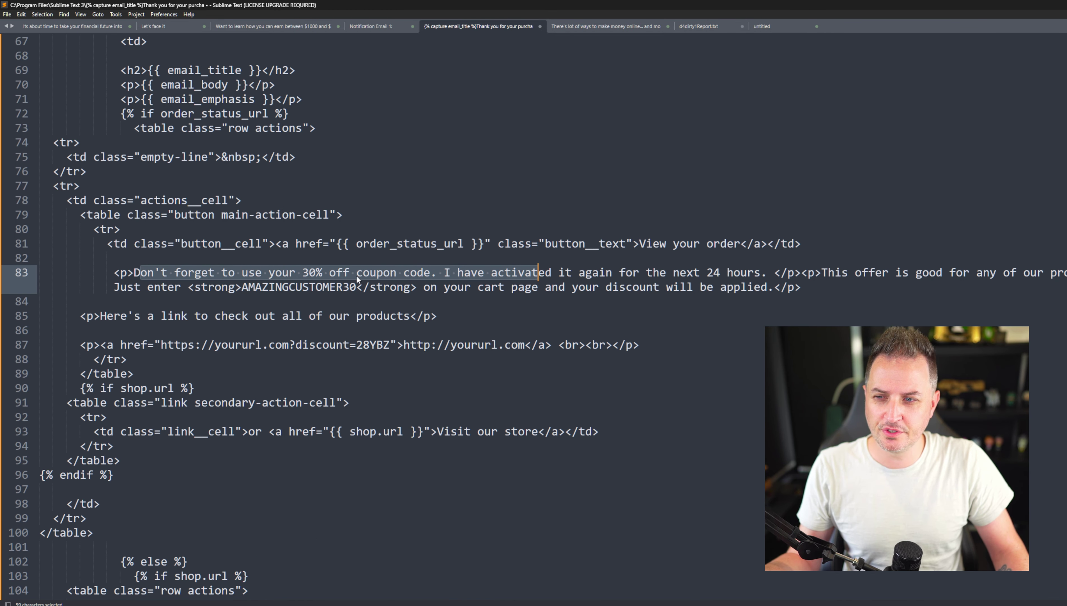
pyautogui.click(572, 273)
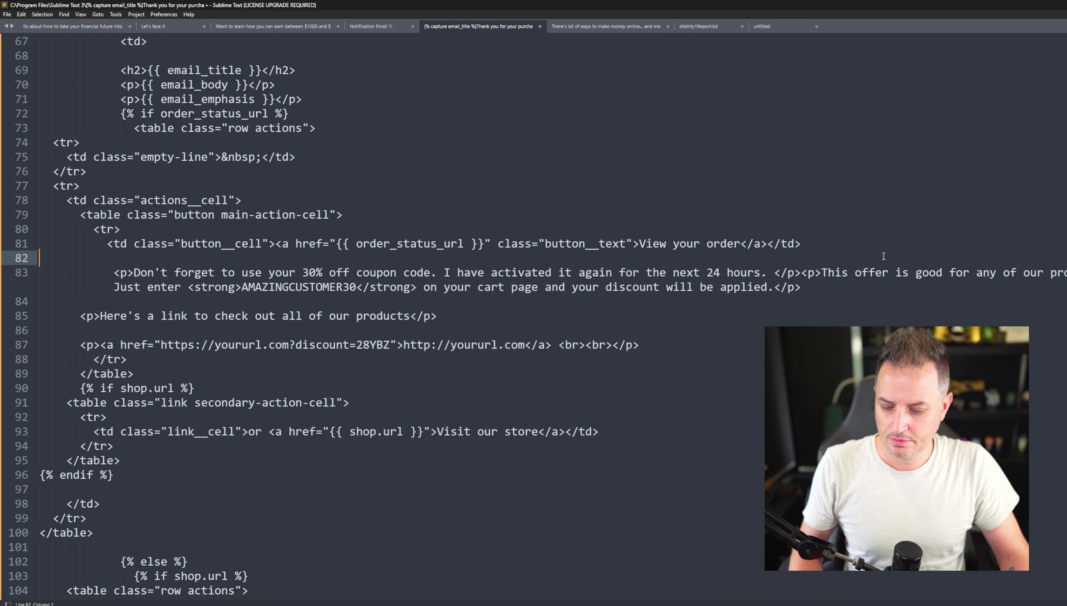
pyautogui.hotkey('ctrl', 'a')
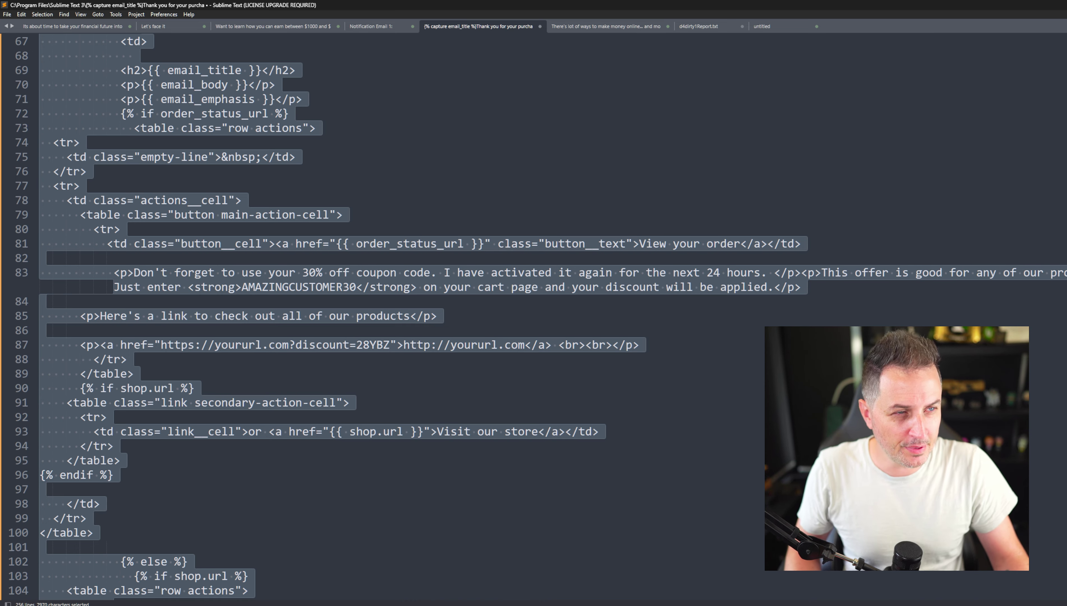
pyautogui.hotkey('alt', 'Tab')
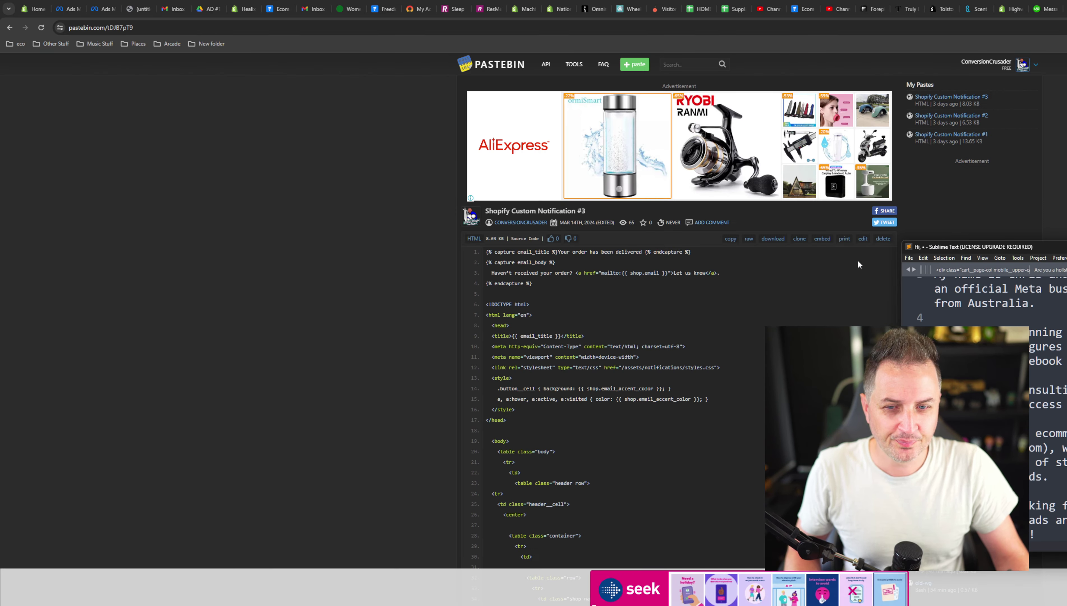
# Open the HTML code of Shopify's Order locally delivered email template.
pyautogui.click(31, 5)
pyautogui.click(955, 126)
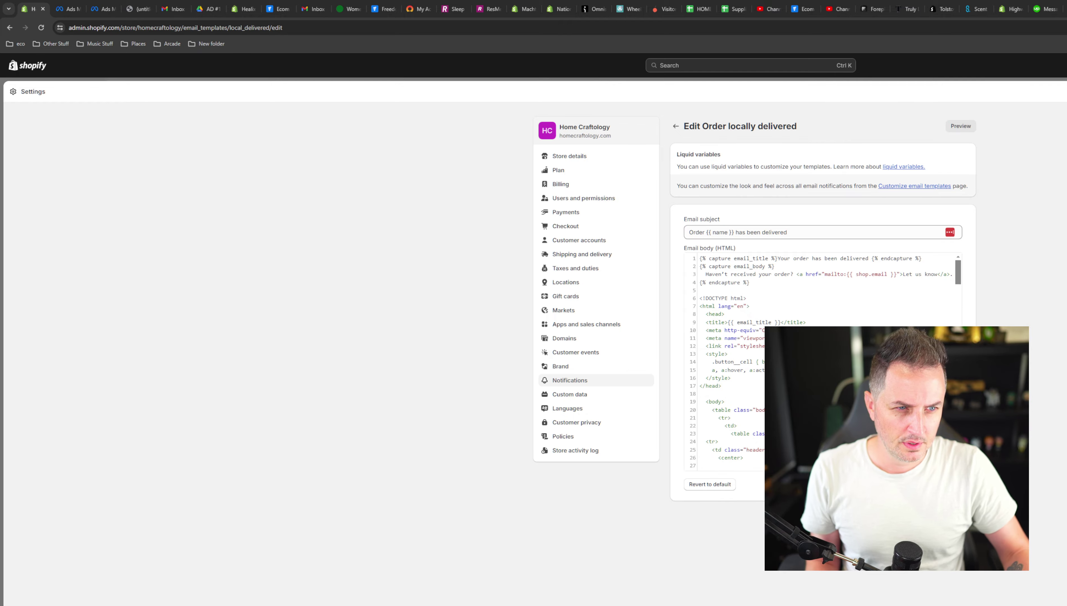
# Switch the OBS recording to the ScreenShare FULL SCREEN scene.
pyautogui.click(800, 355)
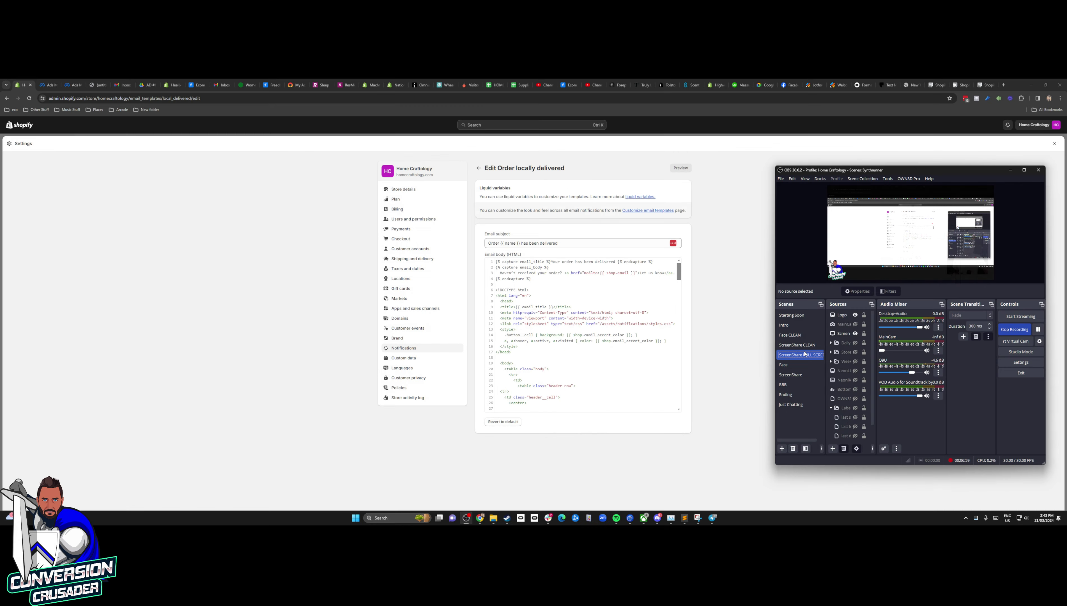